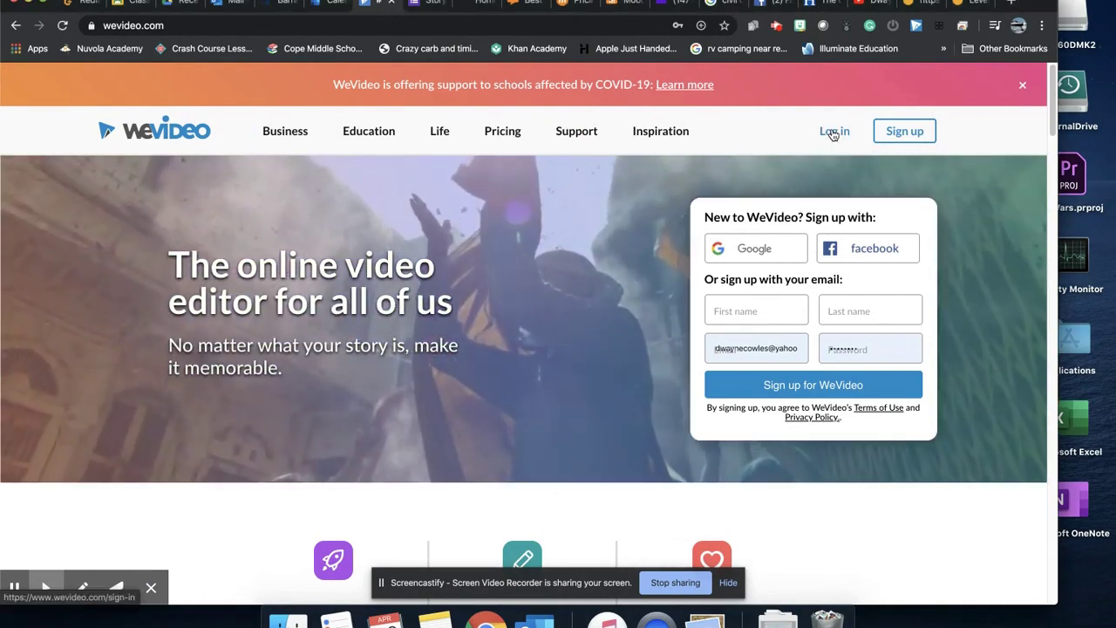
# Open the WeVideo sign-in page with the Log in link at the top right.
pyautogui.click(833, 132)
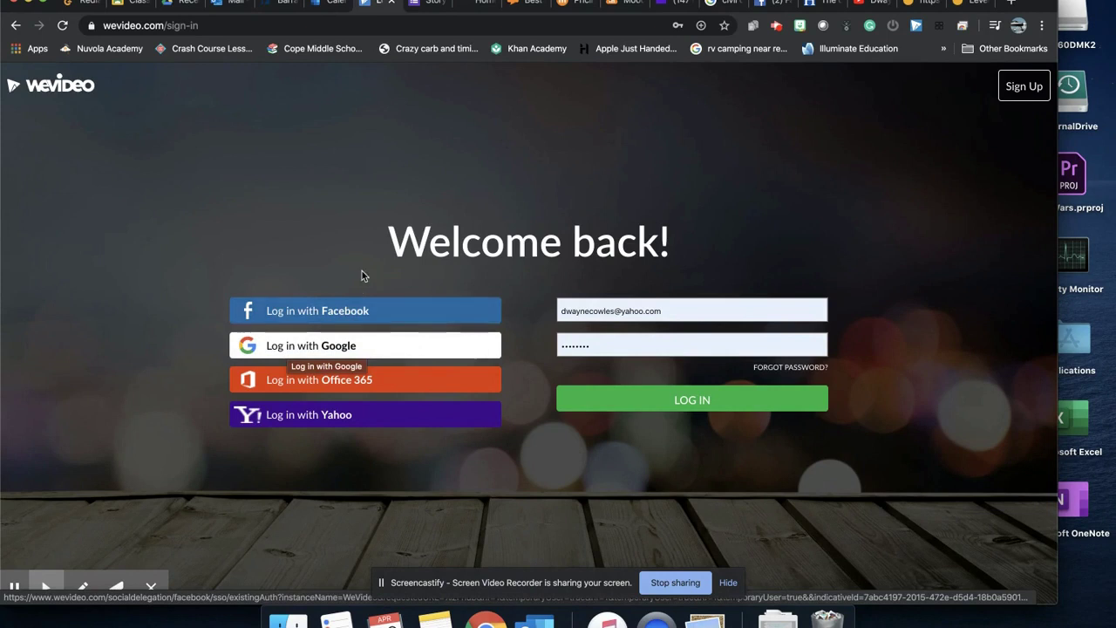
# Confirm the Chrome profile, then log in to WeVideo with the Google account.
pyautogui.click(1018, 26)
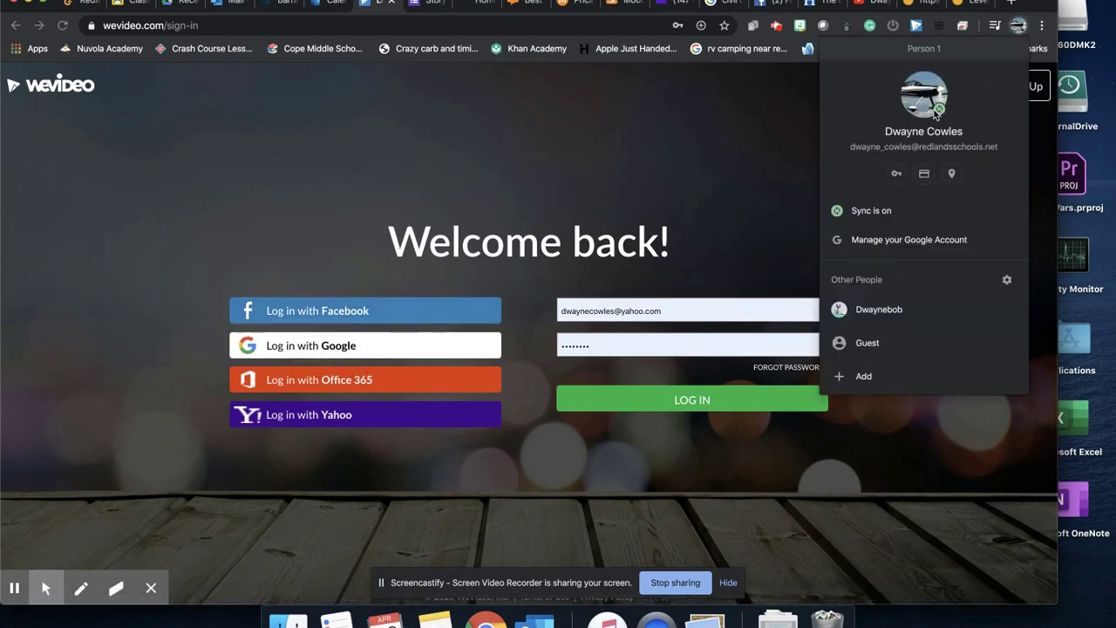
pyautogui.click(721, 134)
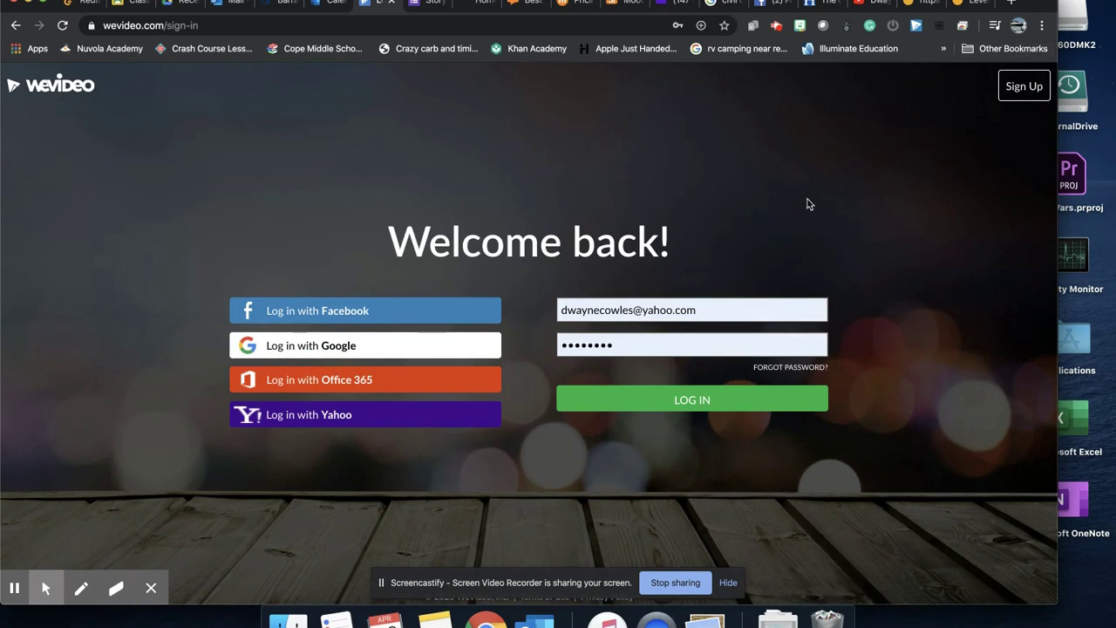
pyautogui.click(295, 349)
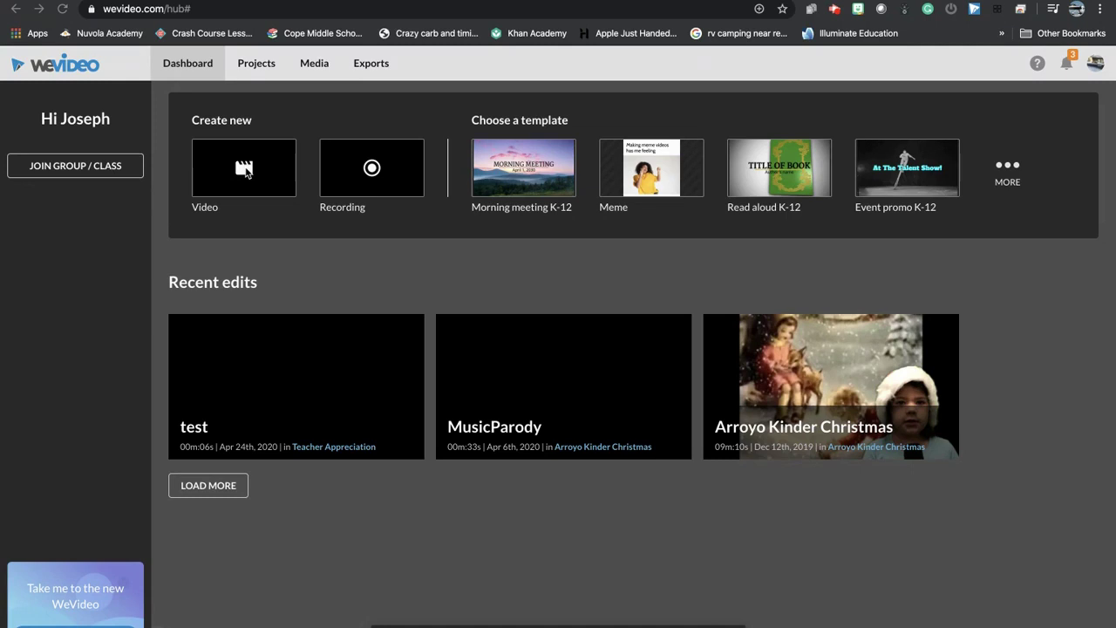
# Create a new video saved in the Franklin-Rascon project and enter the editor.
pyautogui.click(244, 169)
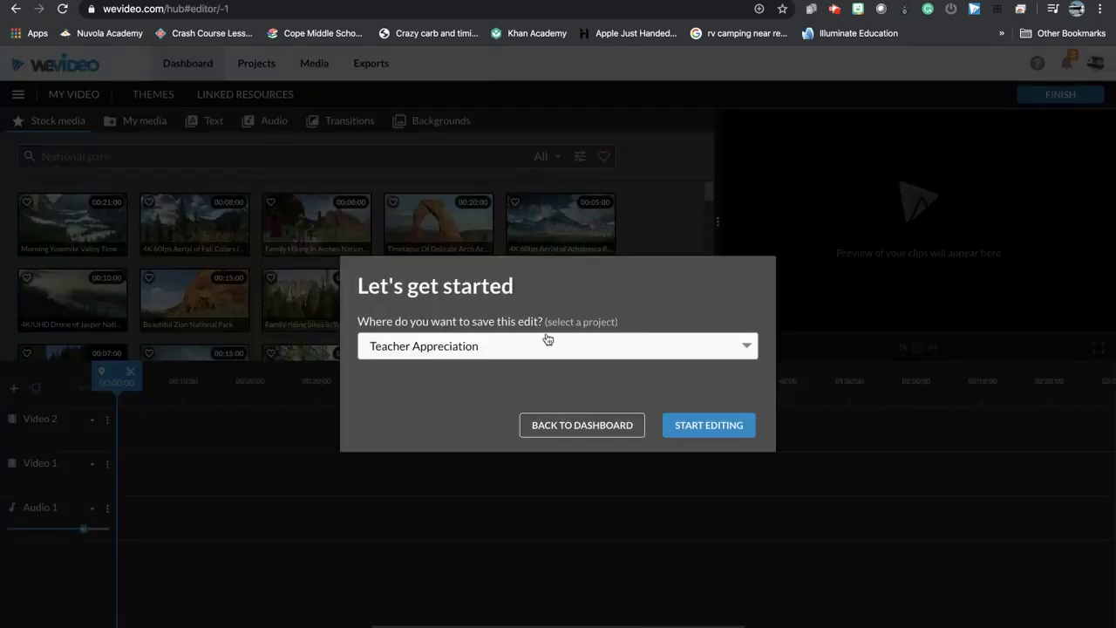
pyautogui.click(723, 351)
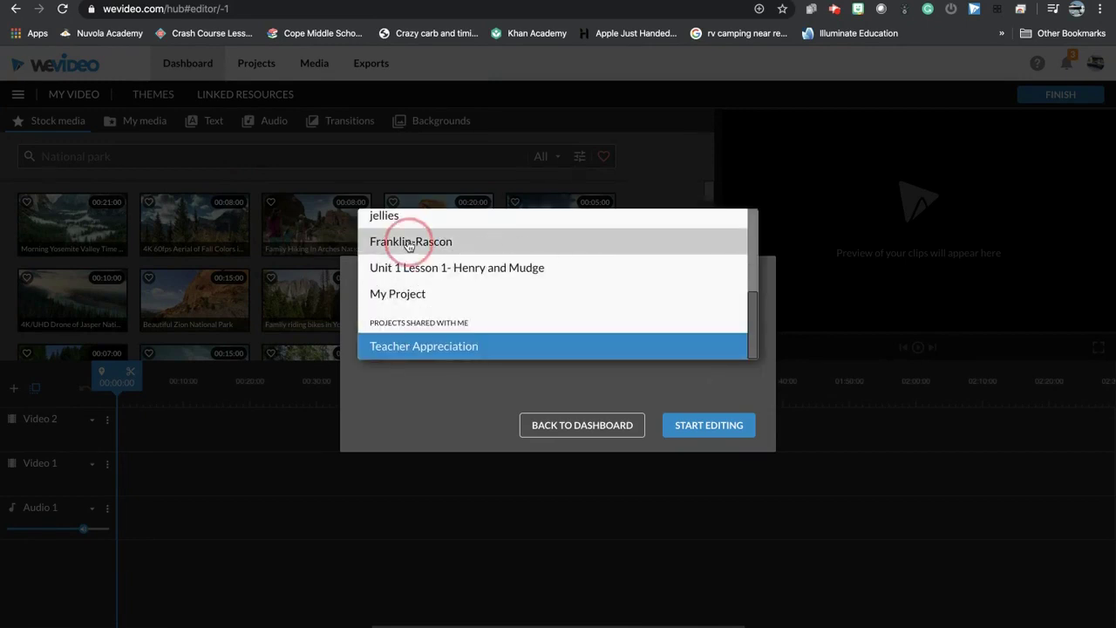
pyautogui.click(408, 244)
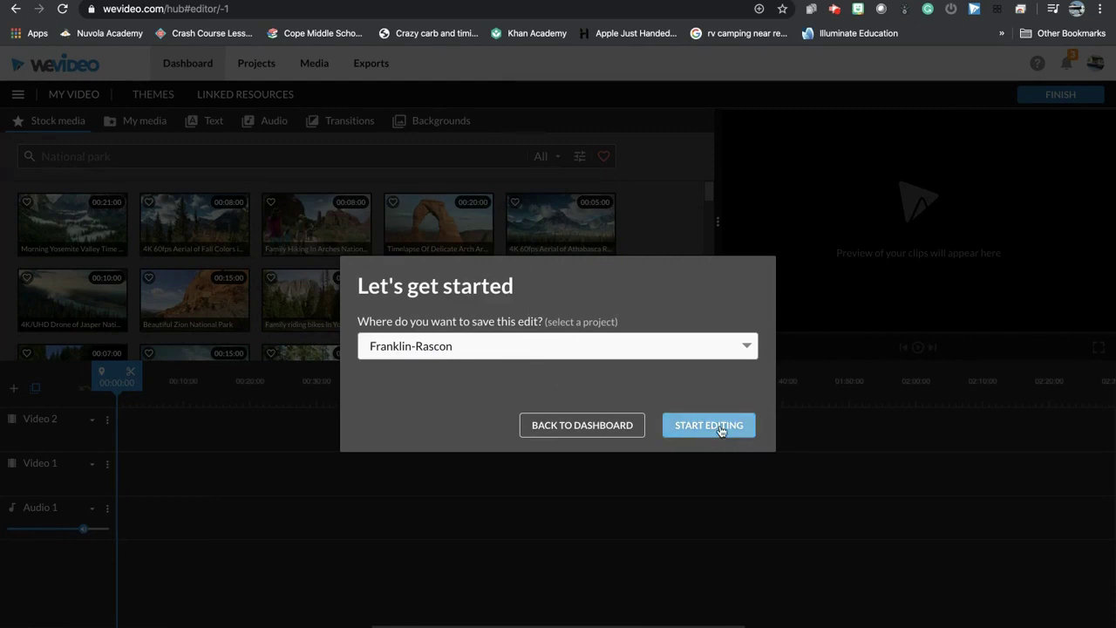
pyautogui.click(721, 427)
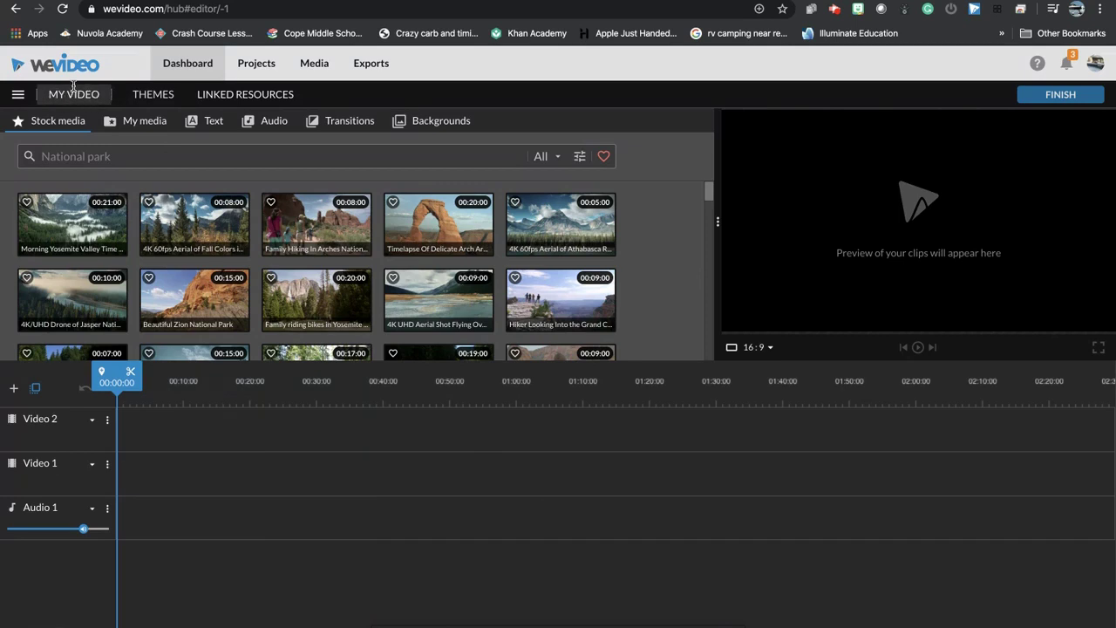
# Retitle the video from 'My Video' to 'Ben and Sooty by Dwayne'.
pyautogui.click(77, 94)
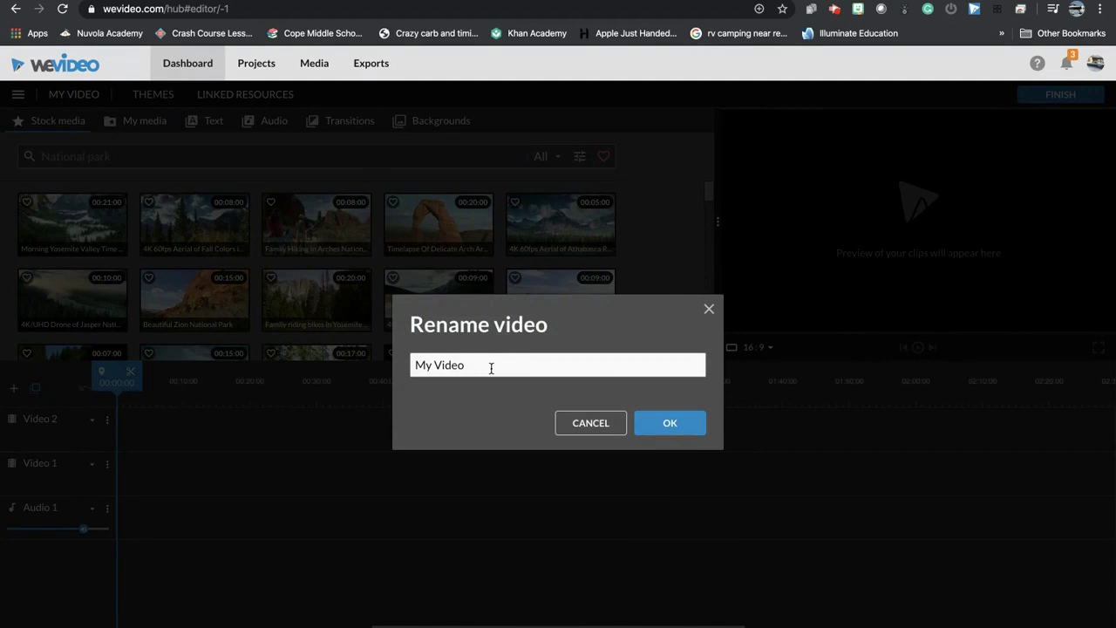
pyautogui.click(491, 368)
pyautogui.moveTo(491, 368); pyautogui.dragTo(363, 359)
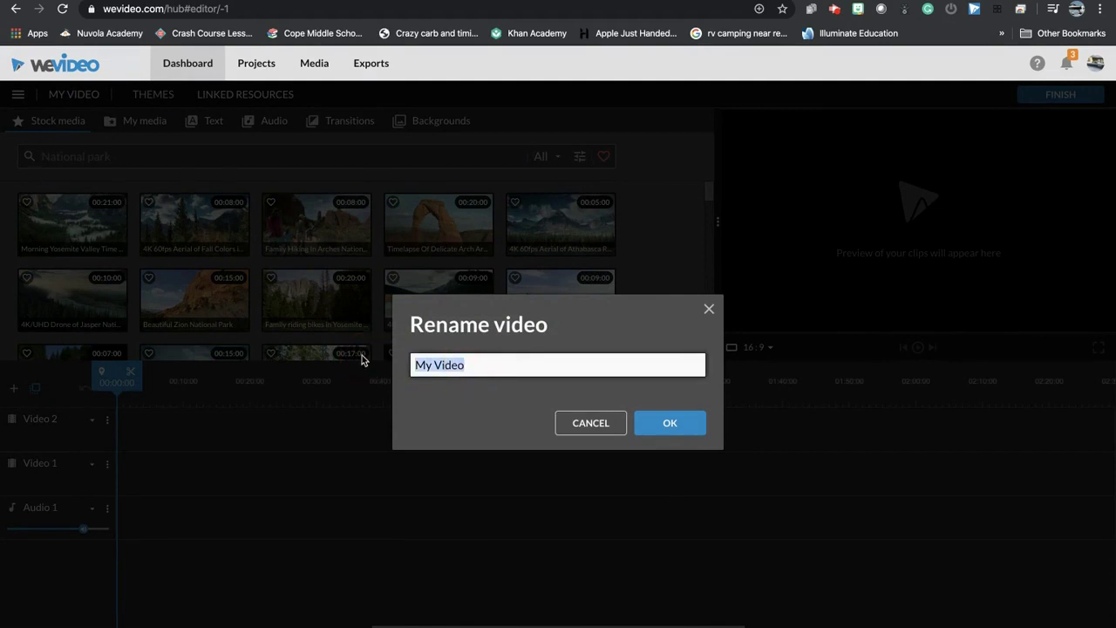
pyautogui.write('Ben and Sooty')
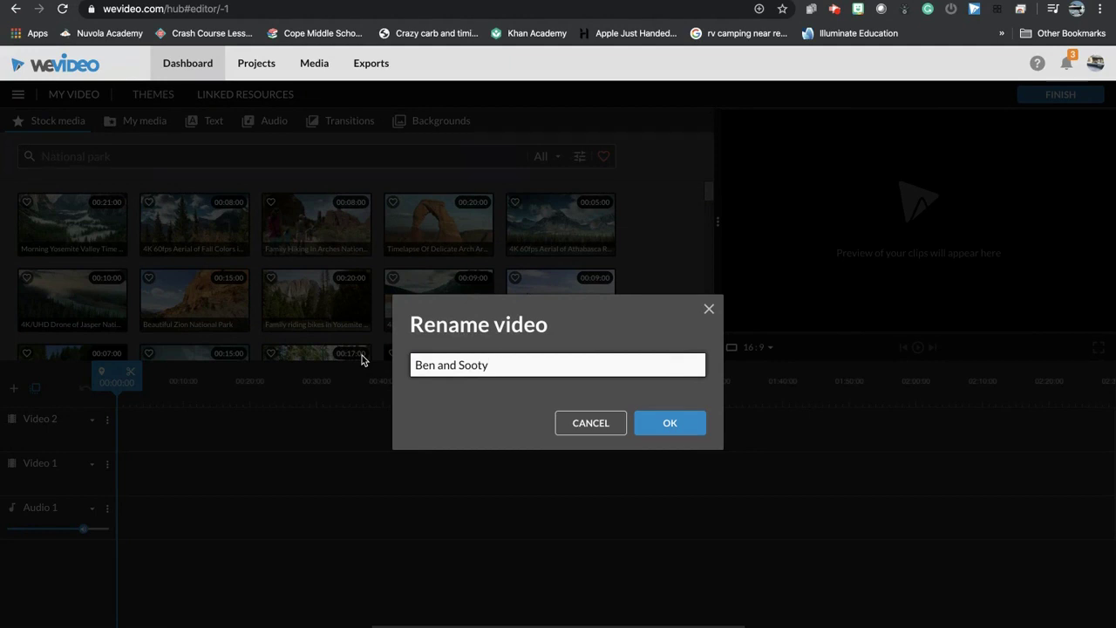
pyautogui.write(' by Dwayne')
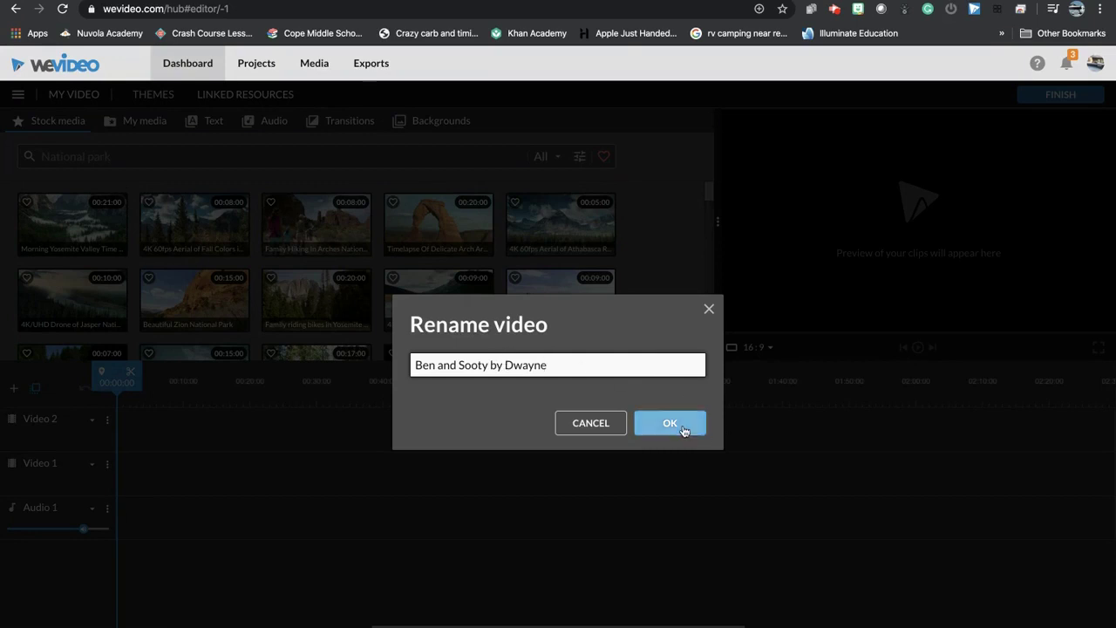
pyautogui.click(680, 425)
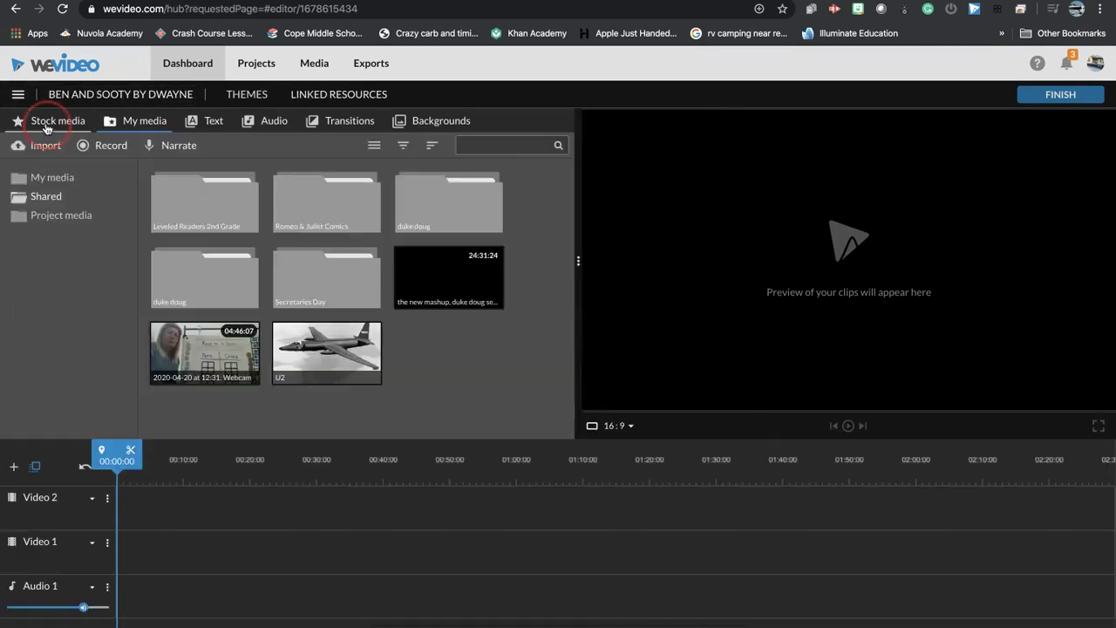
pyautogui.click(48, 123)
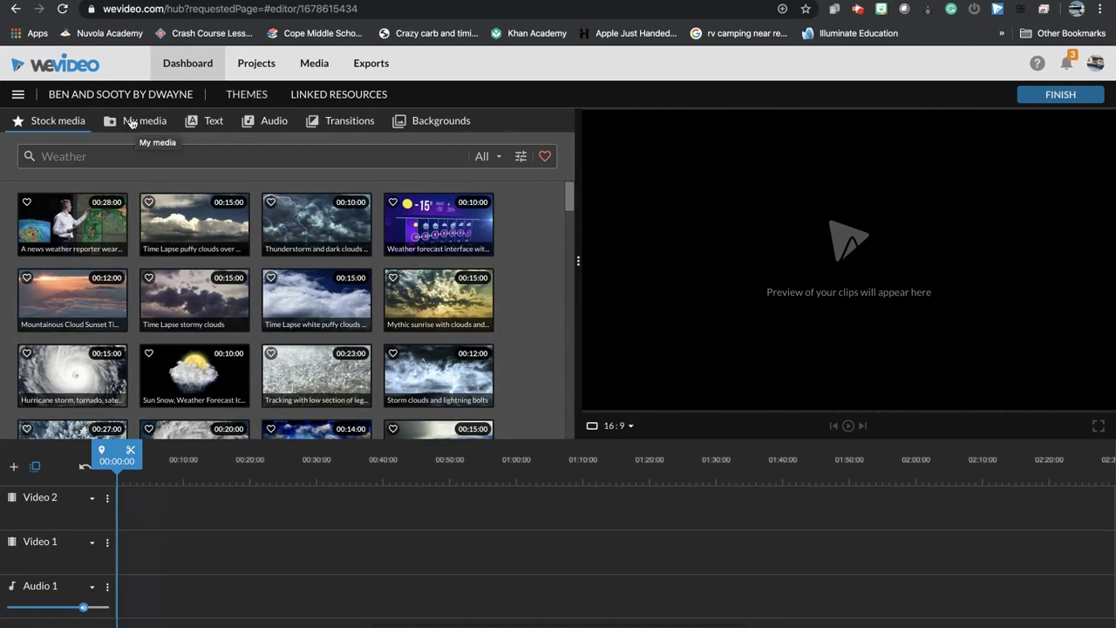
# In My media, browse Shared > Leveled Readers 2nd Grade > Circle Readers > Ben And Sooty.
pyautogui.click(131, 122)
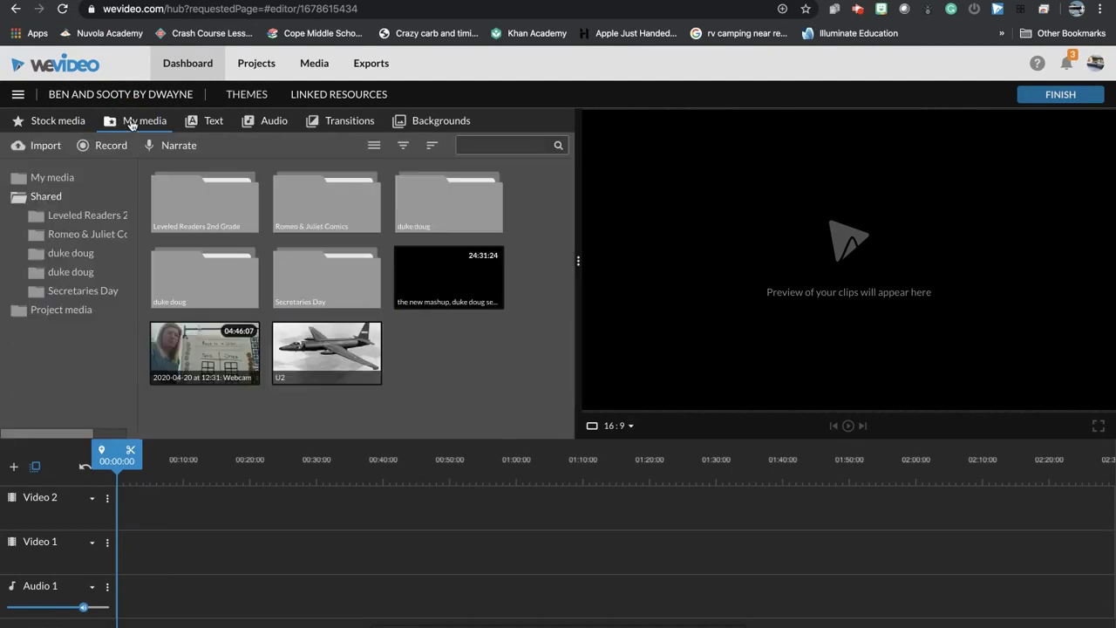
pyautogui.click(39, 199)
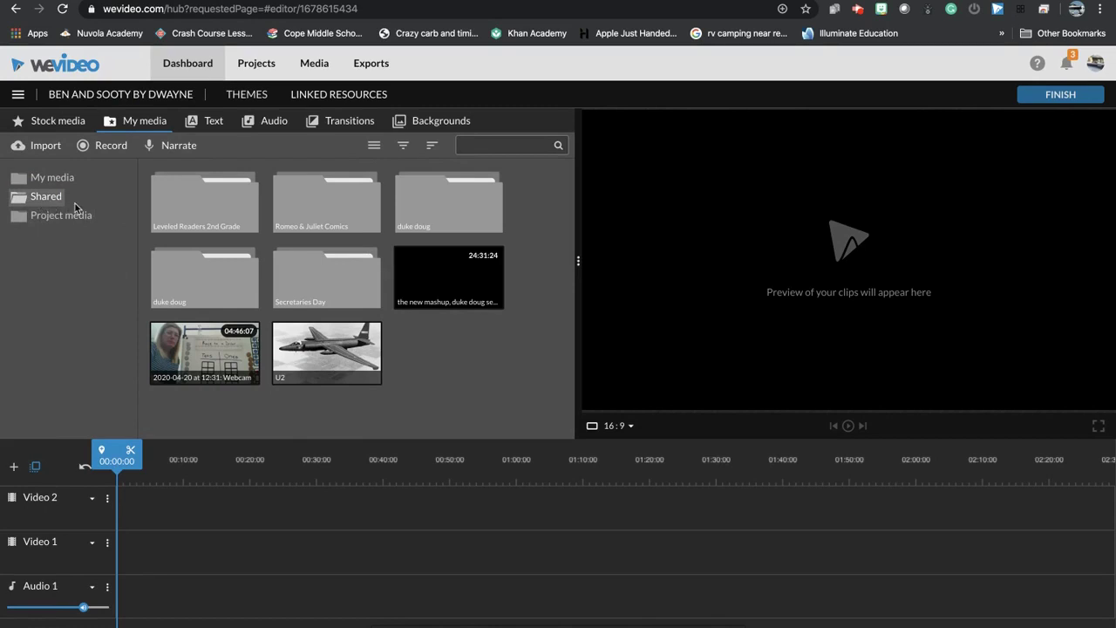
pyautogui.click(39, 200)
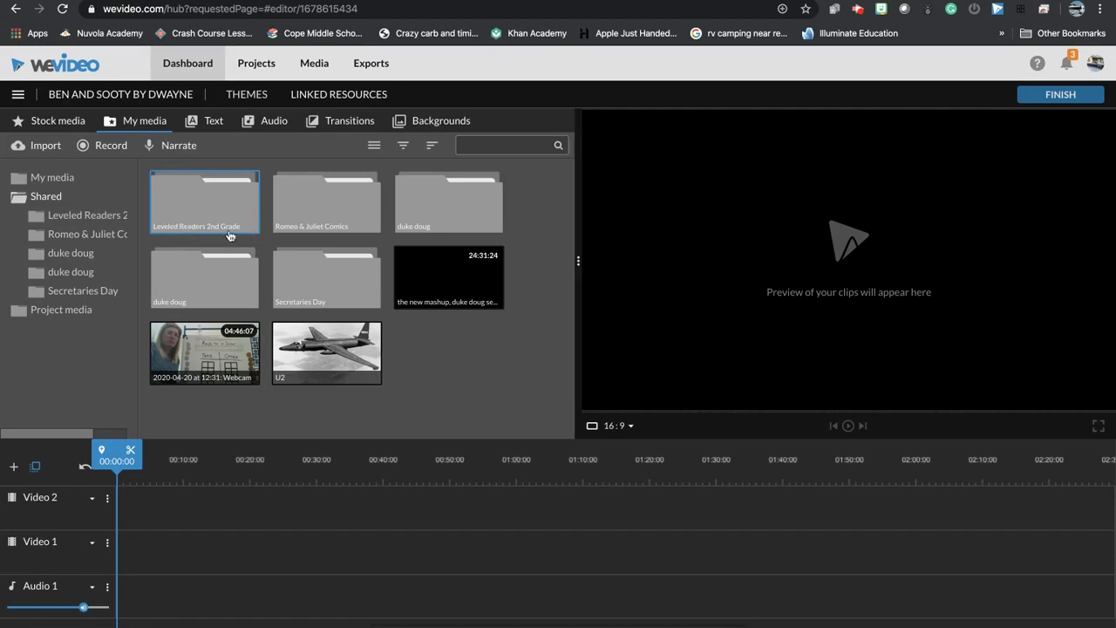
pyautogui.doubleClick(161, 210)
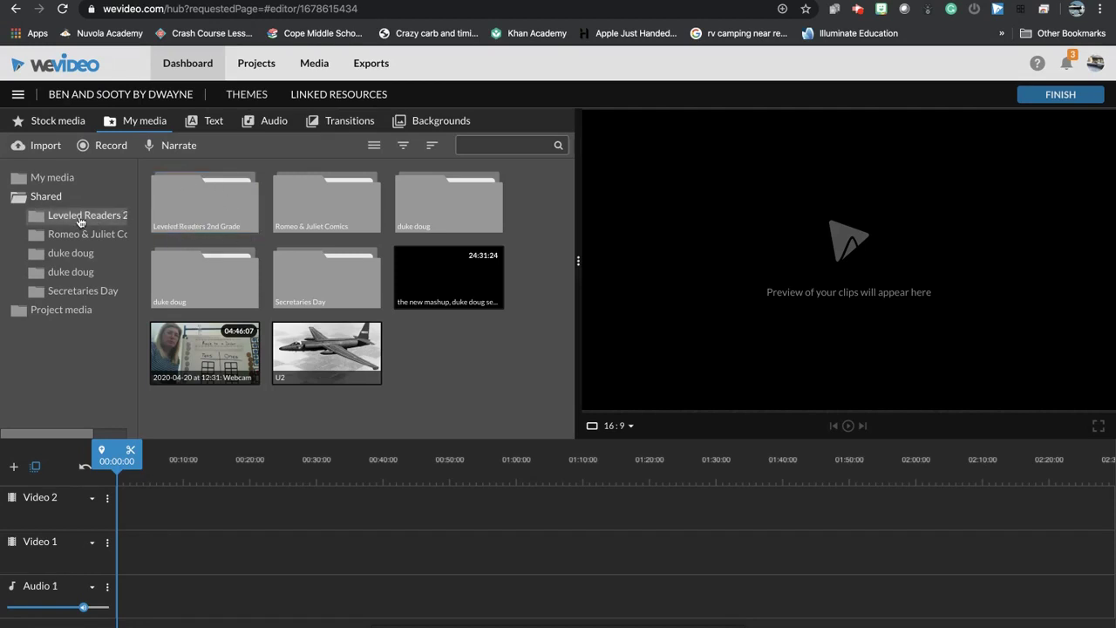
pyautogui.doubleClick(199, 207)
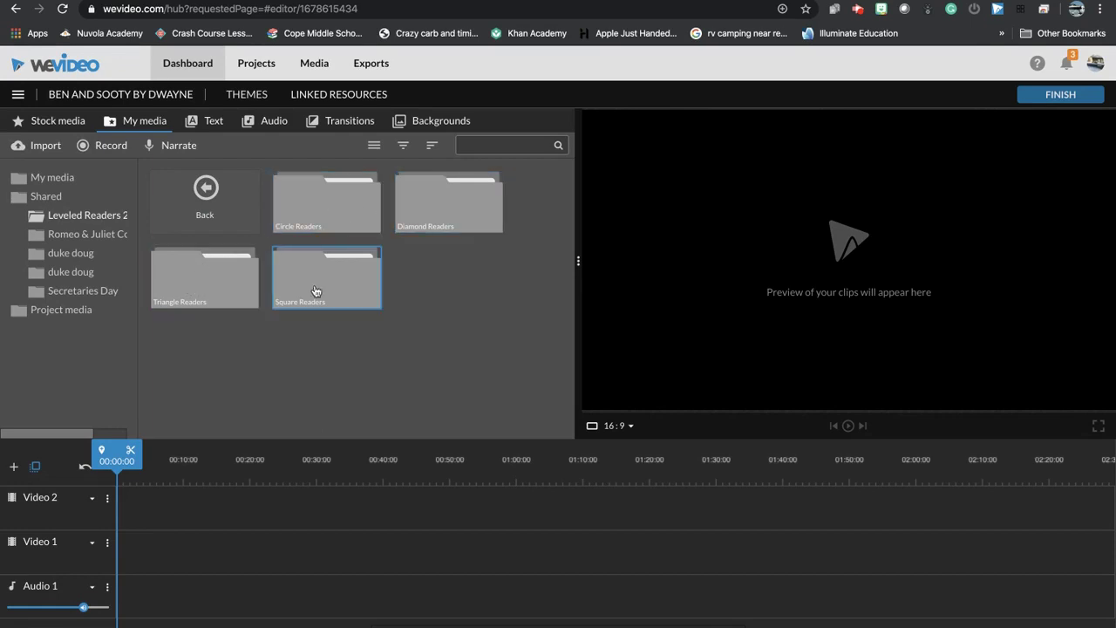
pyautogui.doubleClick(325, 214)
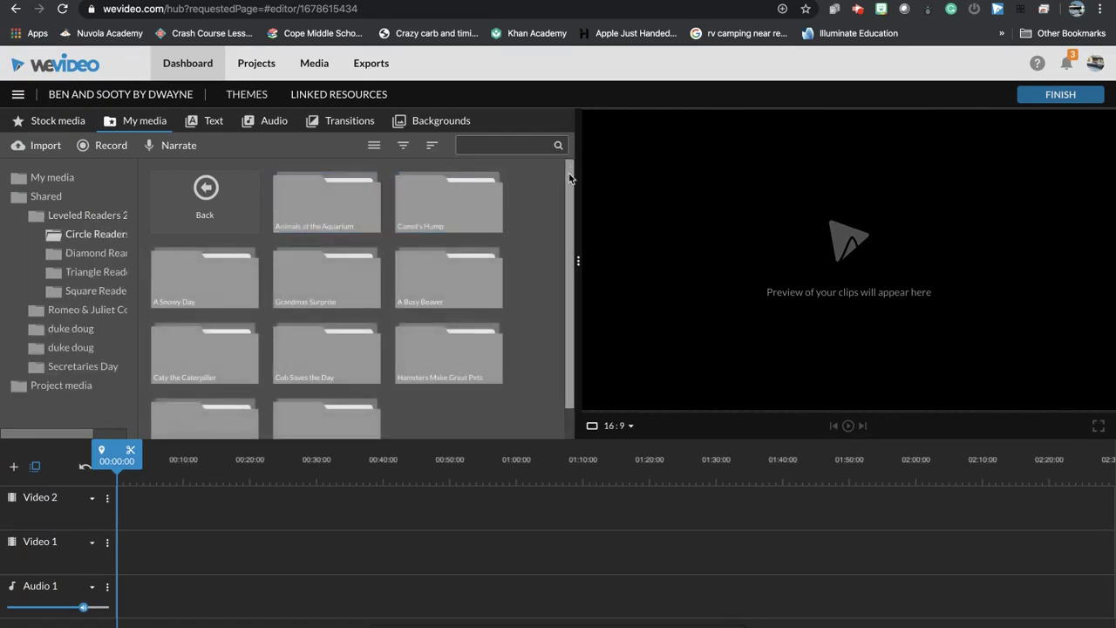
pyautogui.moveTo(570, 179); pyautogui.dragTo(571, 210)
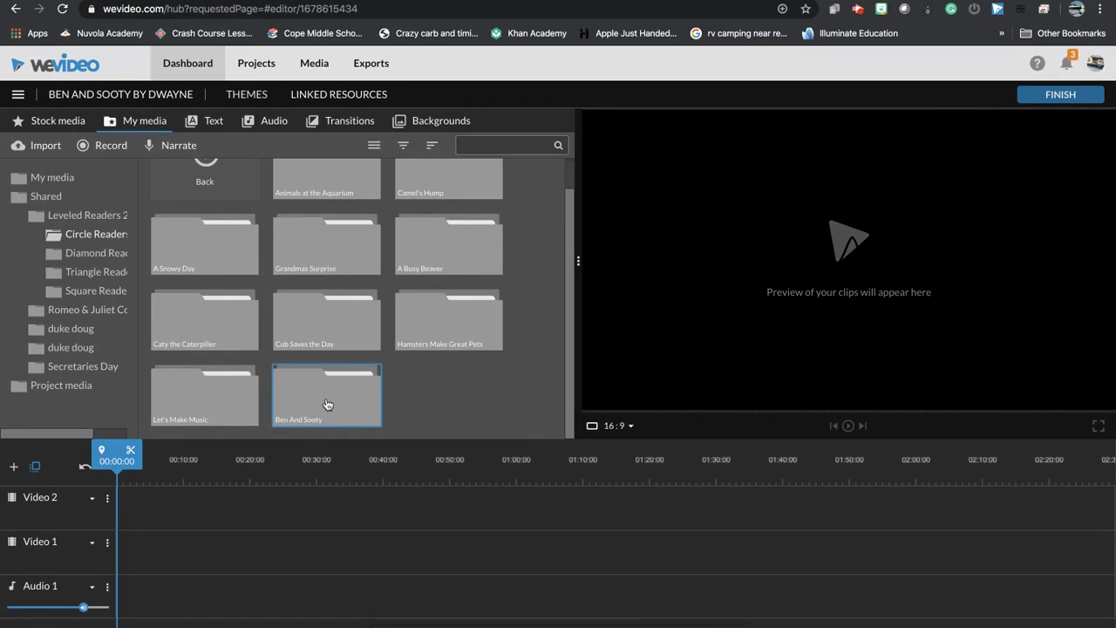
pyautogui.doubleClick(327, 404)
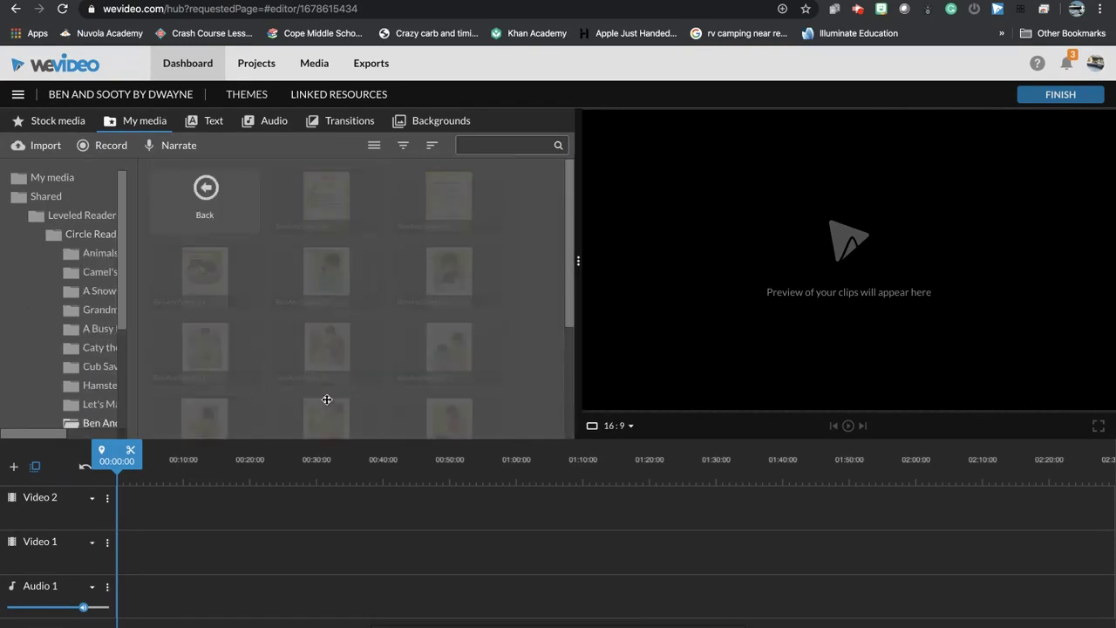
pyautogui.moveTo(568, 186); pyautogui.dragTo(502, 349)
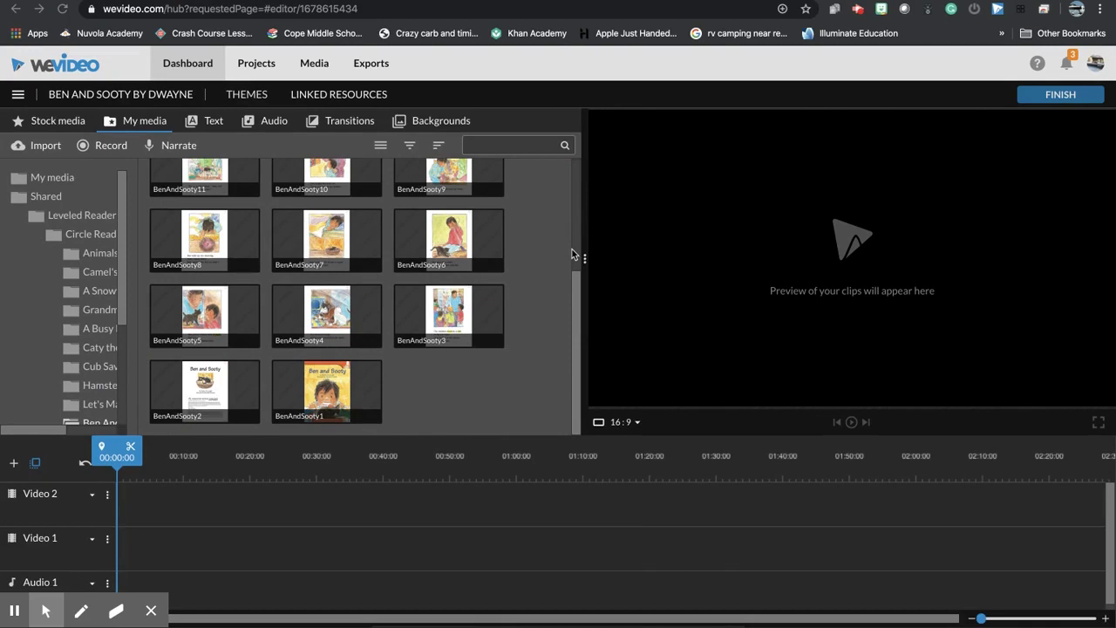
# Place the BenAndSooty1 cover image at 00:00 on the Video 1 track.
pyautogui.click(322, 392)
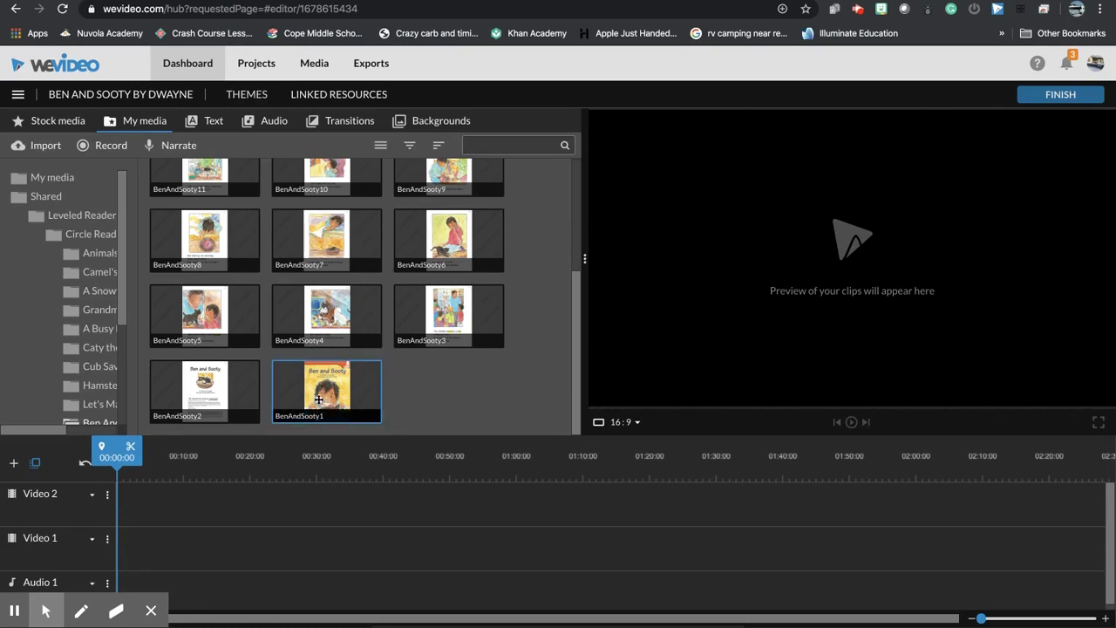
pyautogui.moveTo(317, 394); pyautogui.dragTo(157, 535)
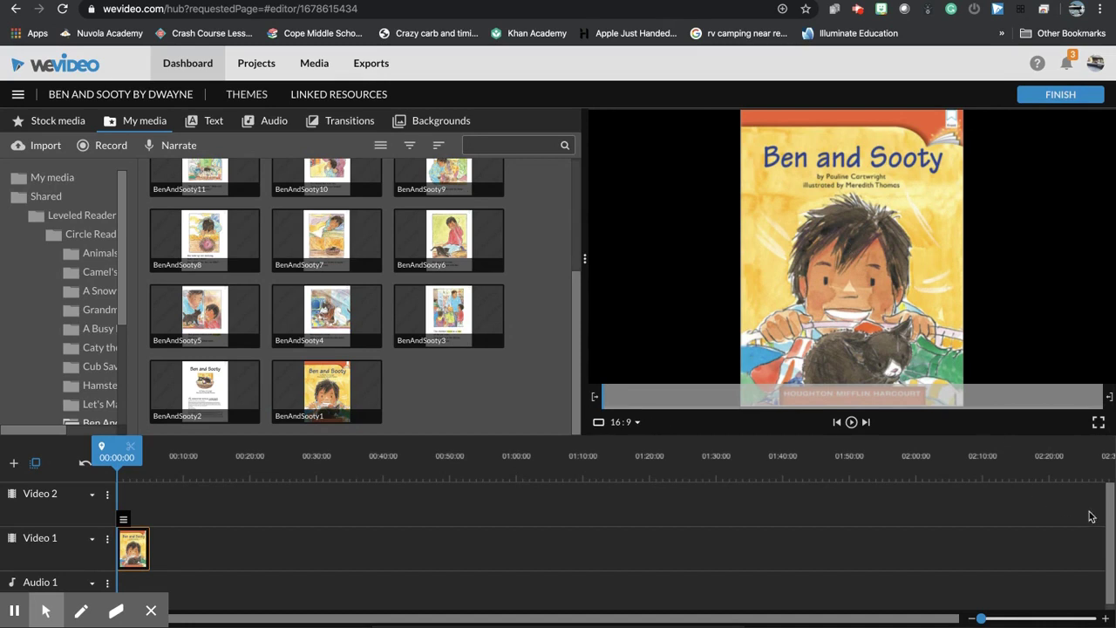
pyautogui.moveTo(1108, 513); pyautogui.dragTo(1112, 530)
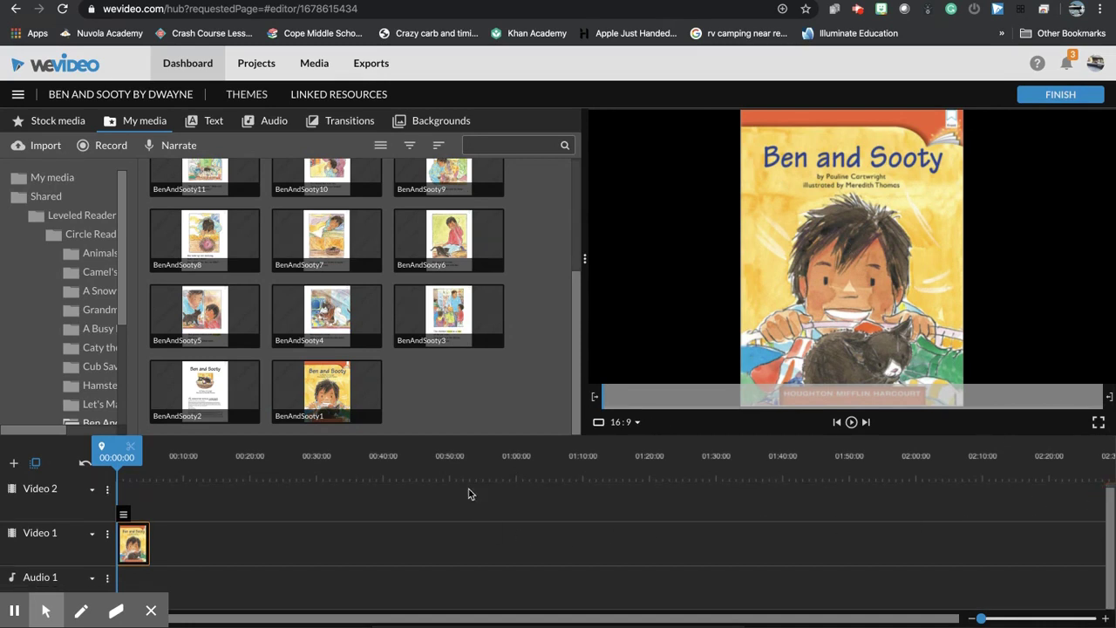
pyautogui.moveTo(173, 144)
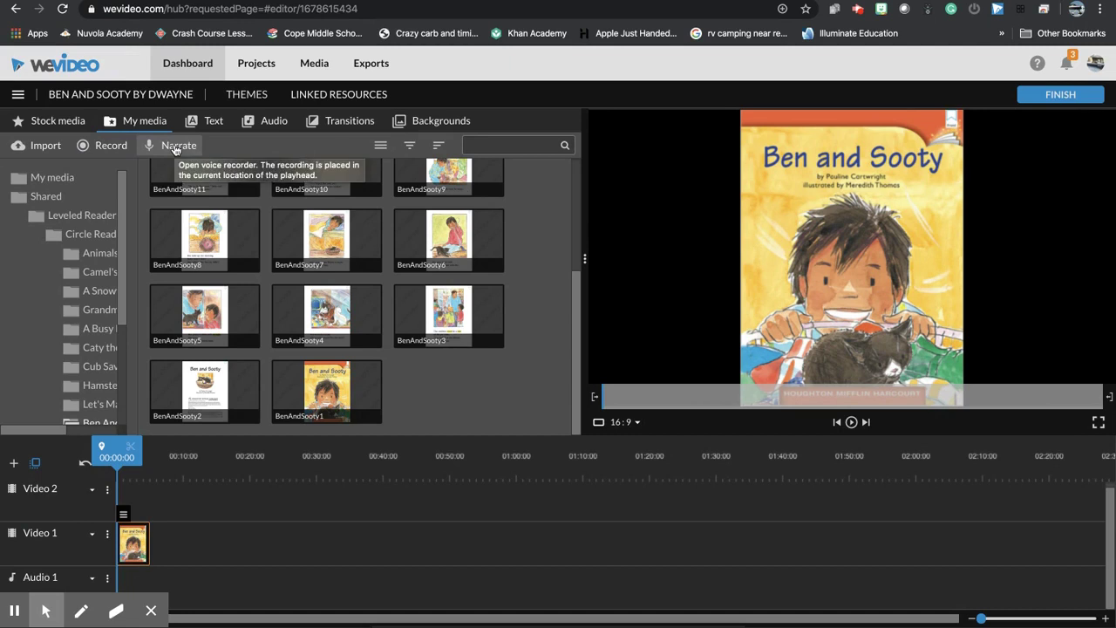
# Record a roughly ten-second voice narration for the cover and add it to the timeline.
pyautogui.click(175, 150)
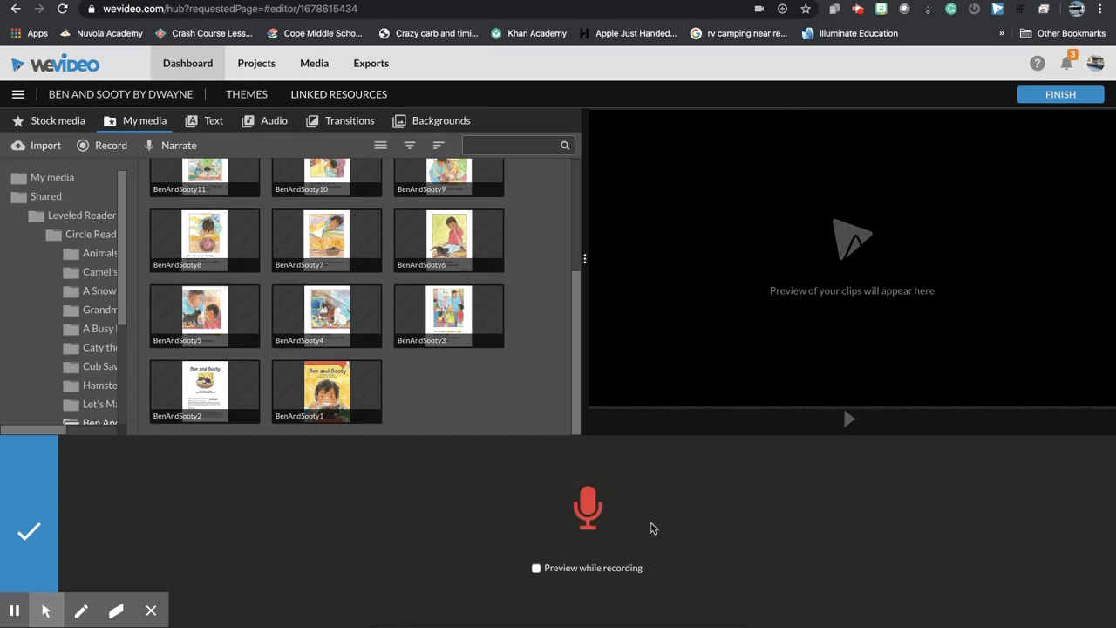
pyautogui.click(536, 569)
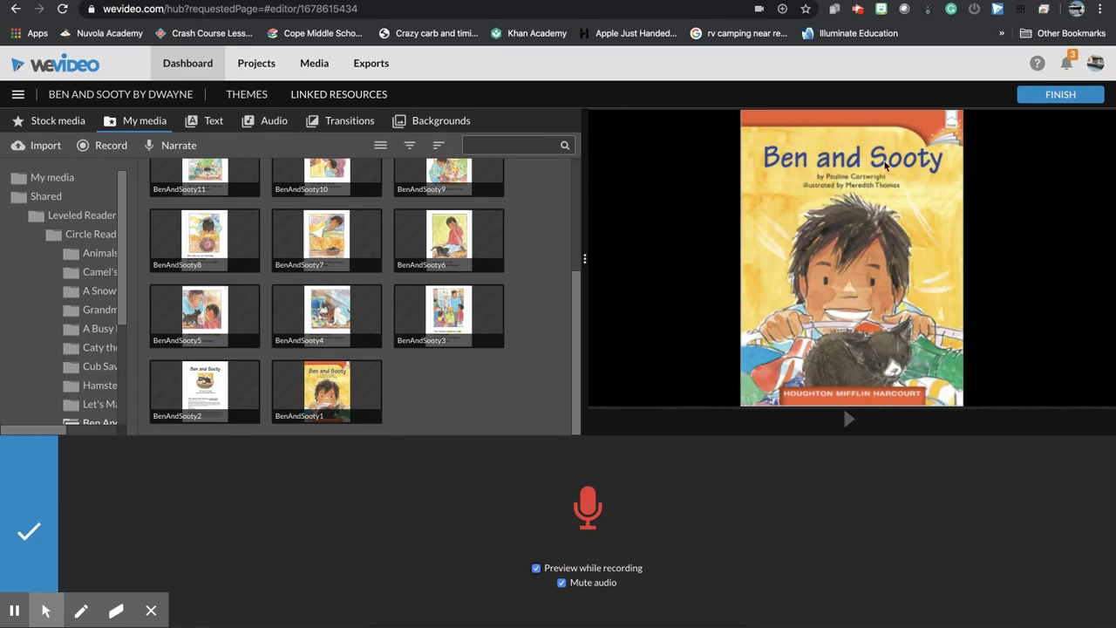
pyautogui.click(588, 513)
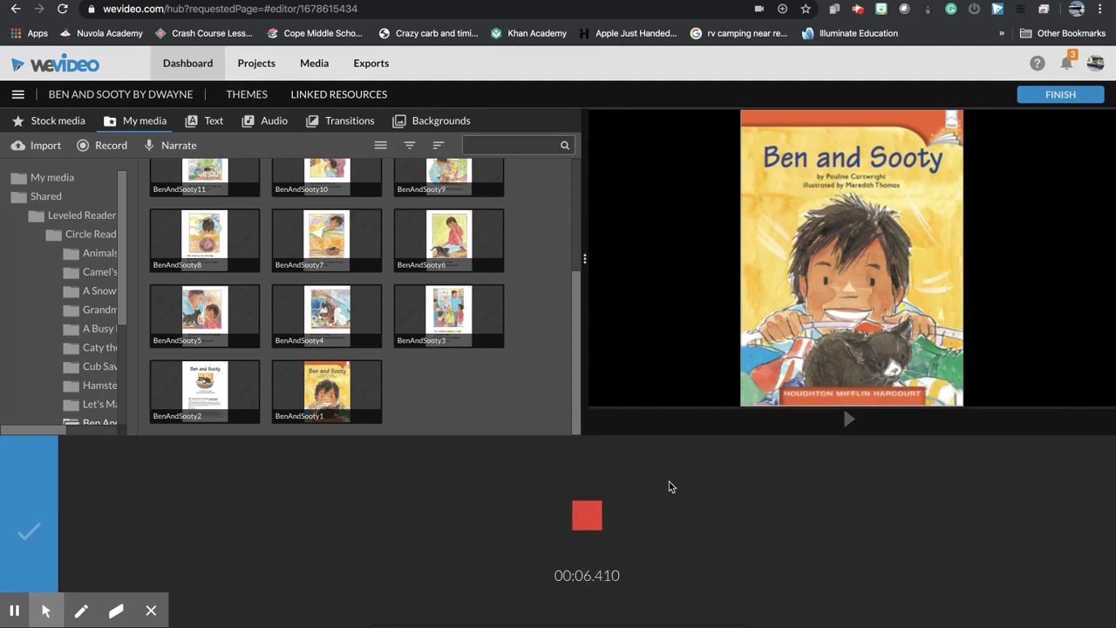
pyautogui.click(586, 517)
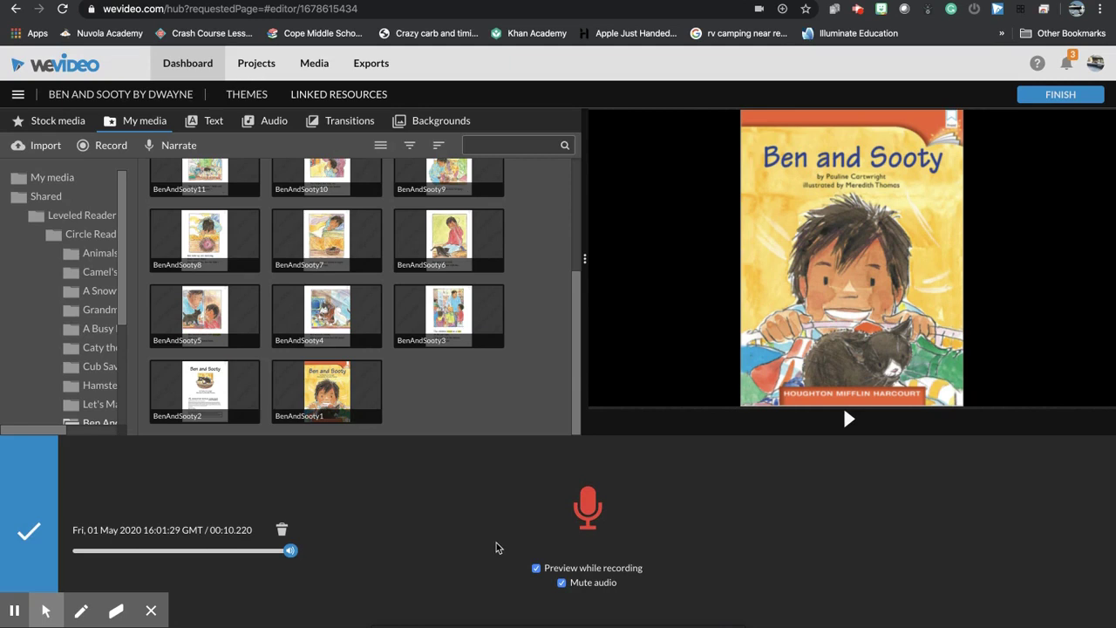
pyautogui.click(27, 536)
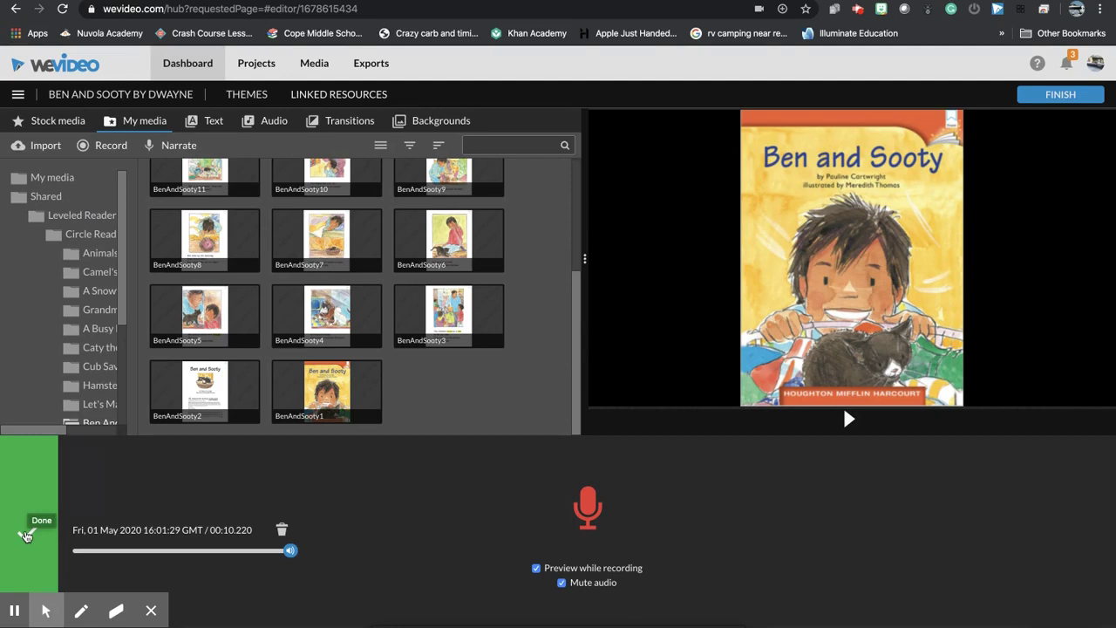
pyautogui.click(26, 536)
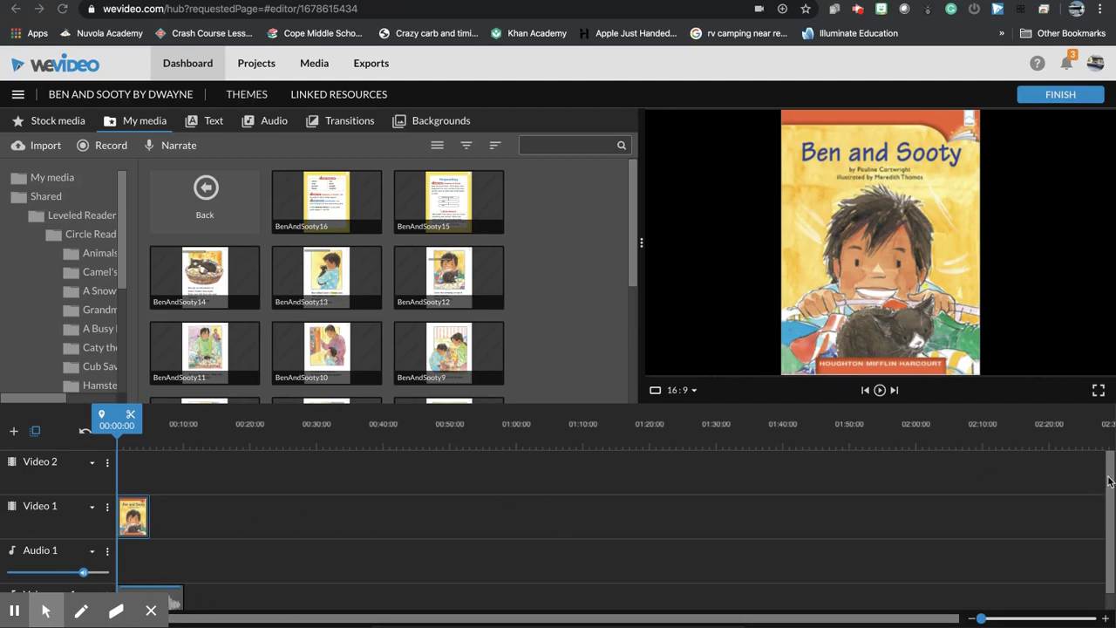
# Extend the cover clip to about 00:10:05 to match Voiceover 1, then replay from the start.
pyautogui.scroll(-1, 1111, 482)
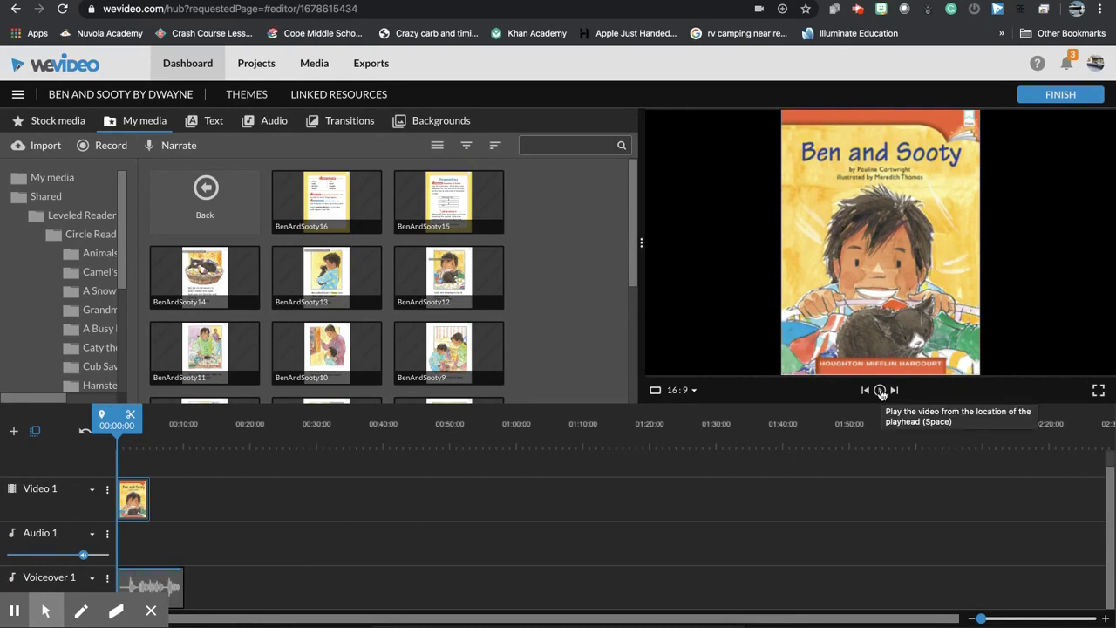
pyautogui.click(881, 390)
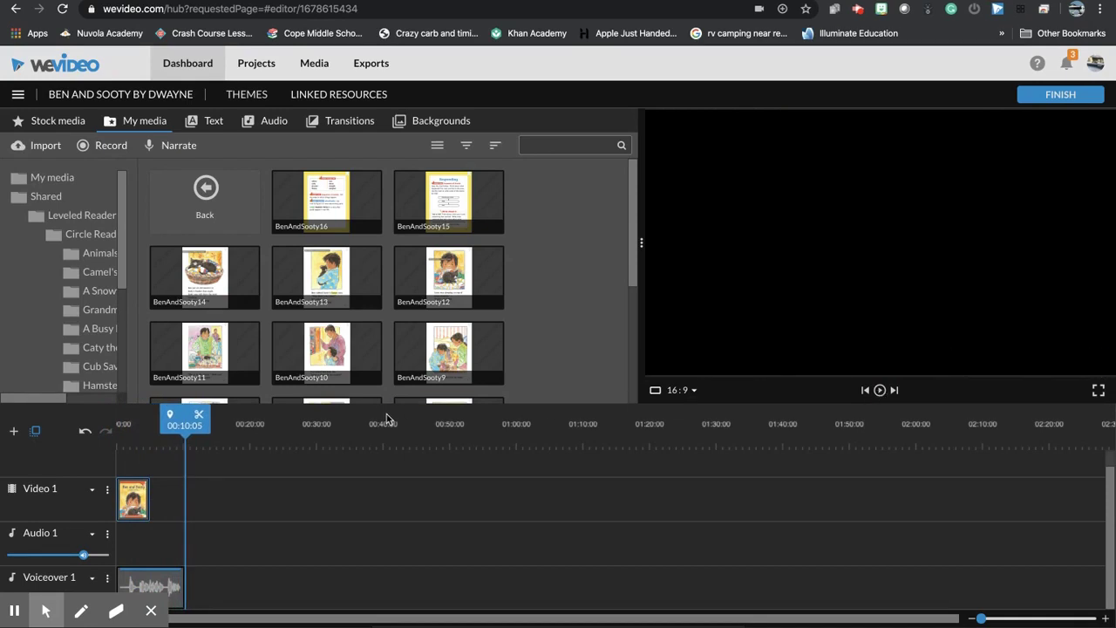
pyautogui.click(135, 505)
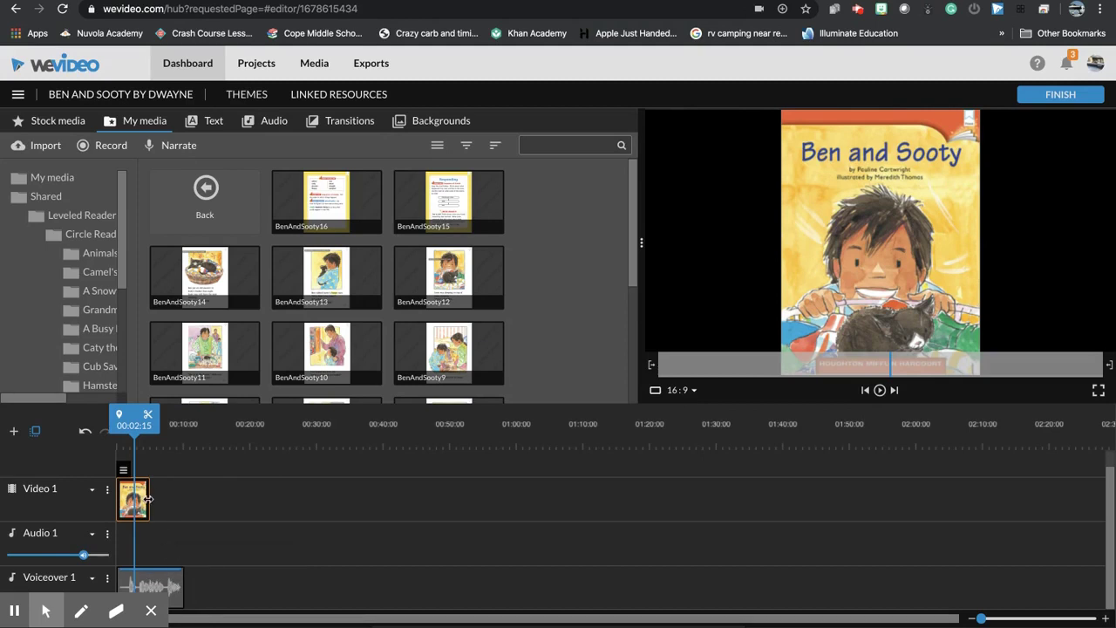
pyautogui.moveTo(148, 499); pyautogui.dragTo(179, 504)
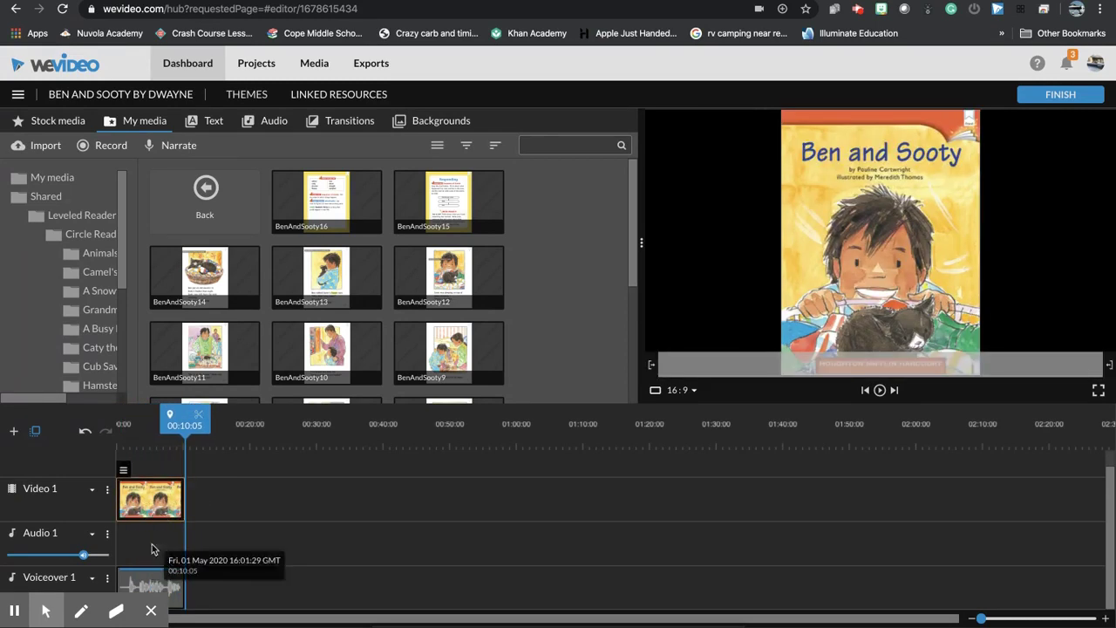
pyautogui.click(182, 417)
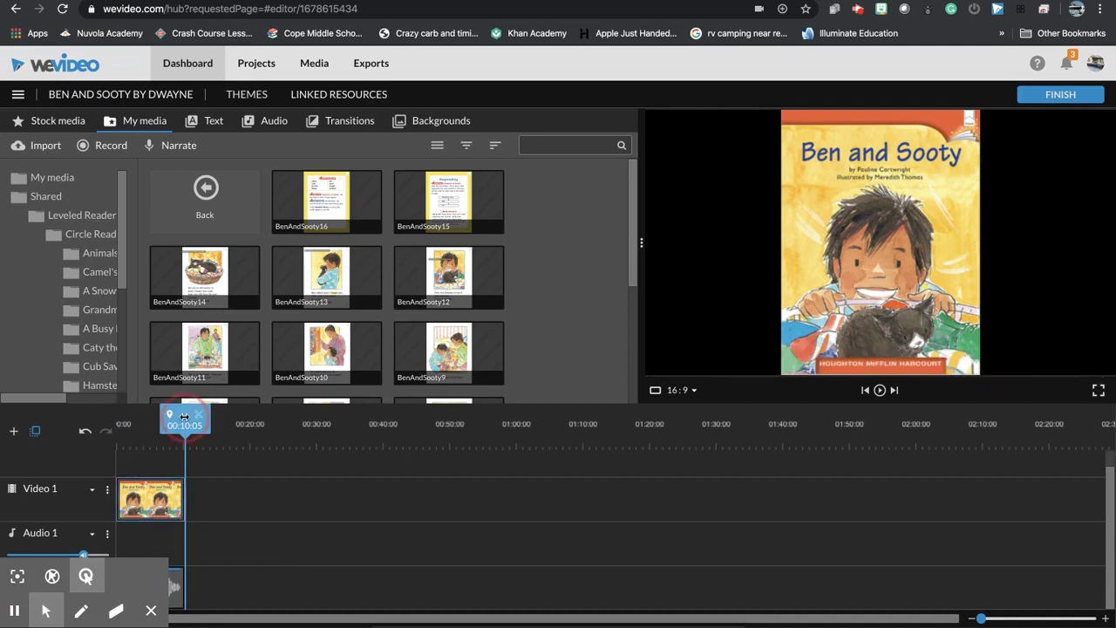
pyautogui.moveTo(182, 417); pyautogui.dragTo(113, 418)
pyautogui.press('space')
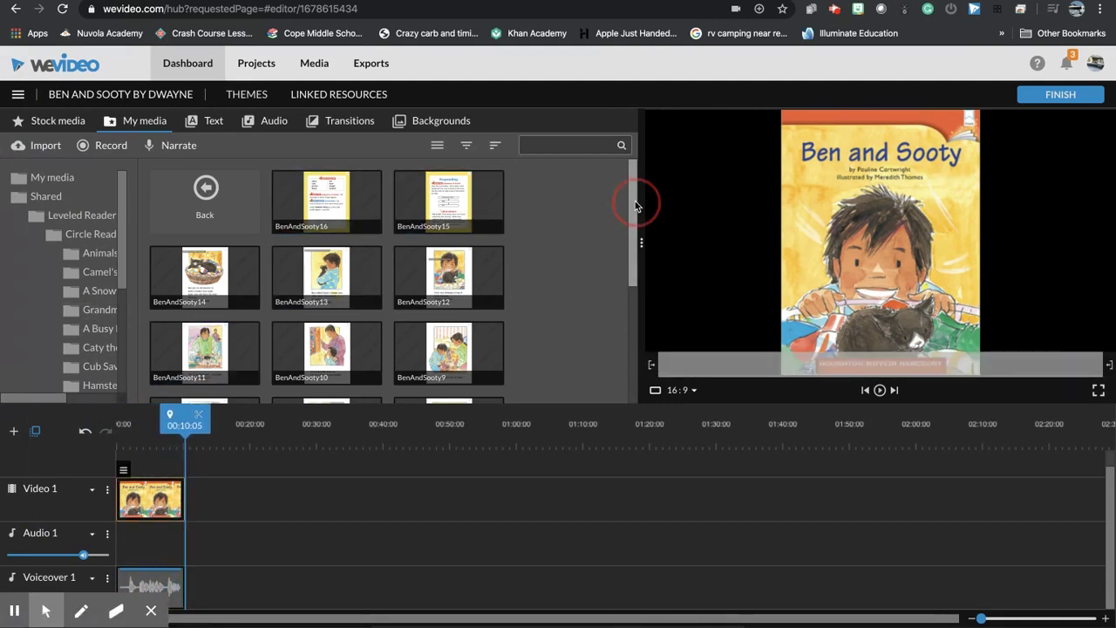
# Preview the BenAndSooty2, BenAndSooty1 and BenAndSooty3 thumbnails in My media.
pyautogui.scroll(-3, 635, 200)
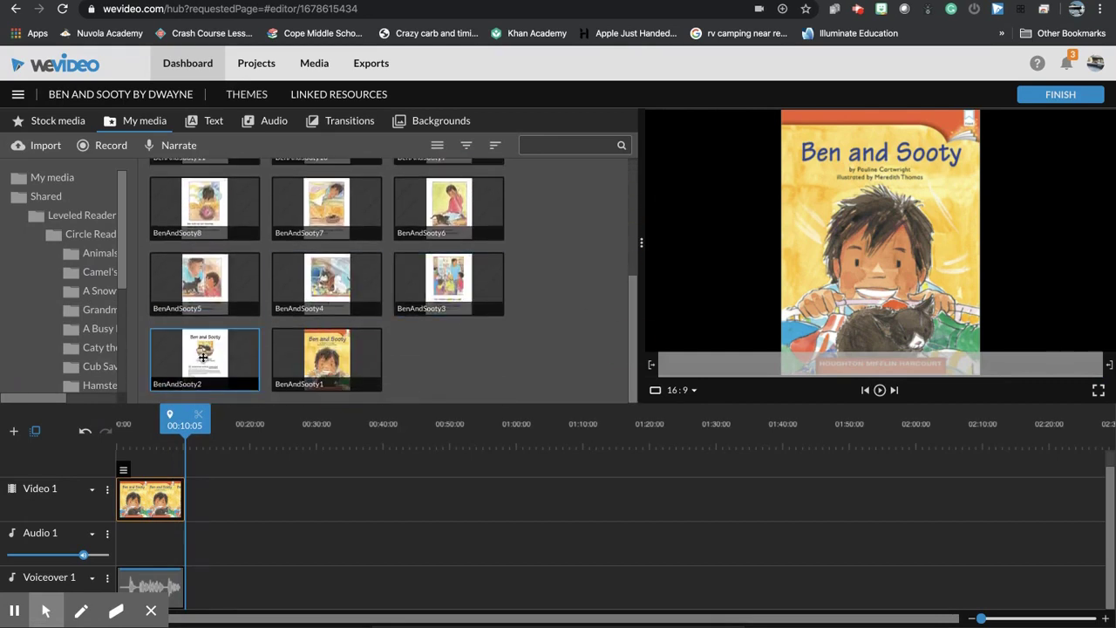
pyautogui.click(204, 352)
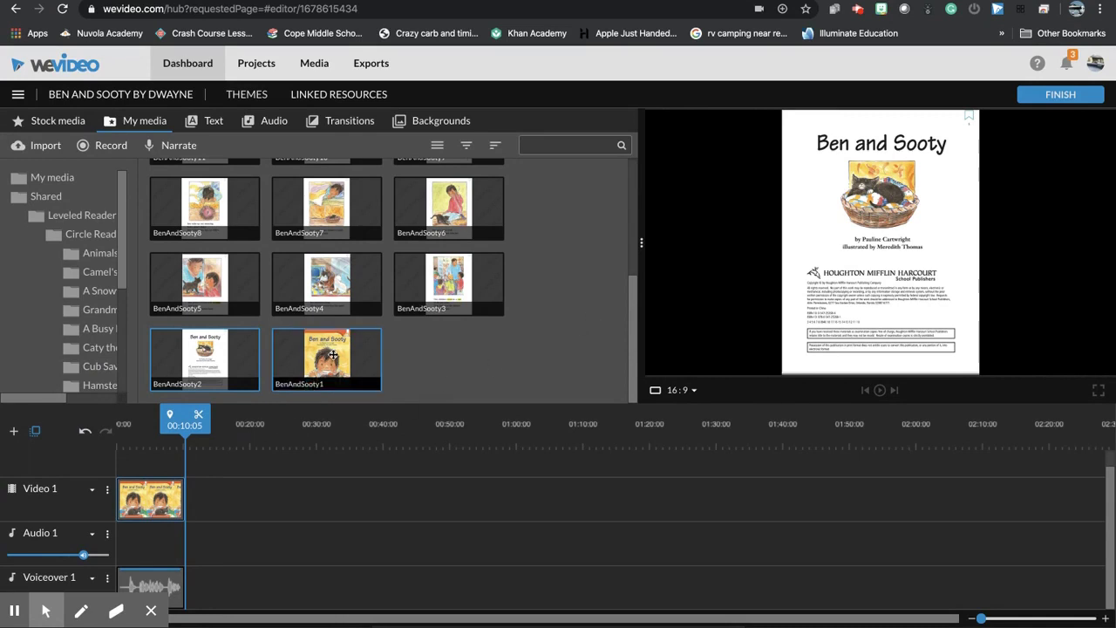
pyautogui.click(332, 356)
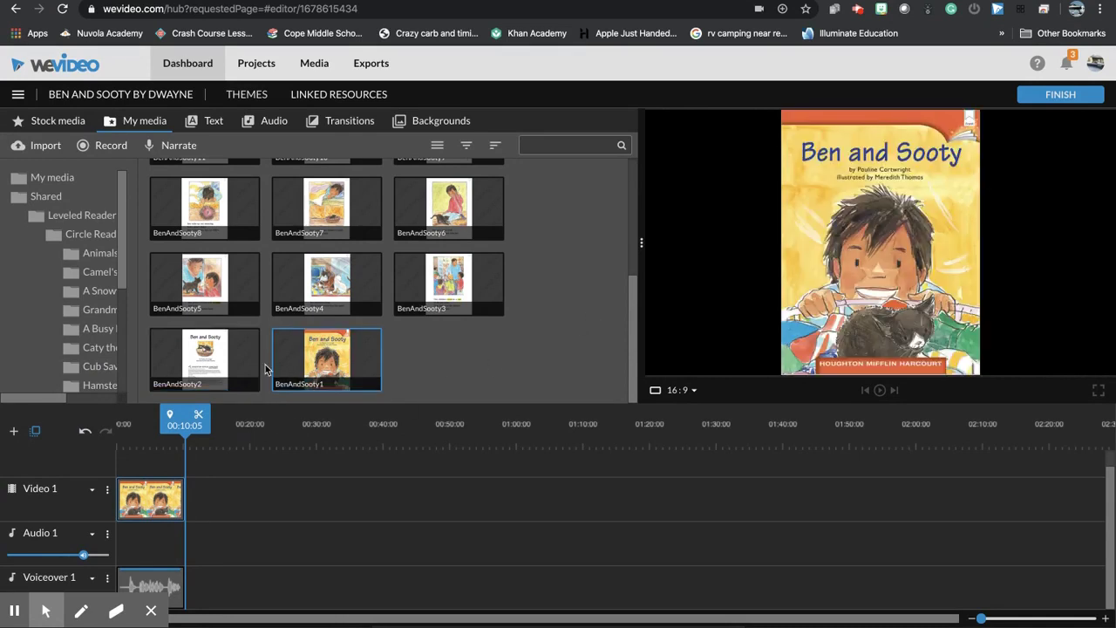
pyautogui.click(224, 370)
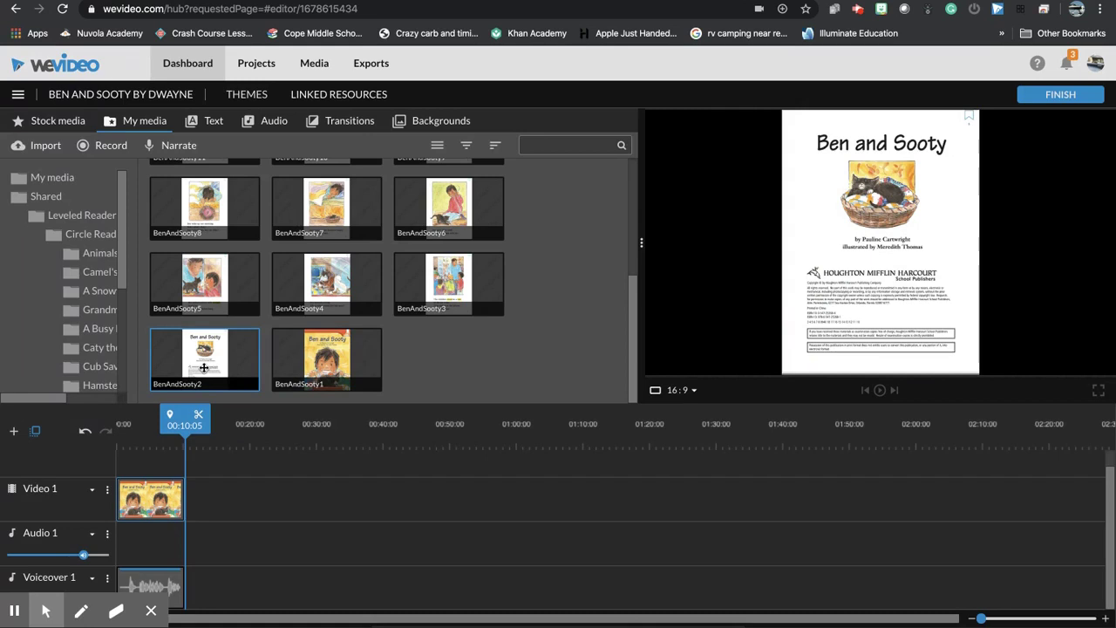
pyautogui.moveTo(839, 162)
pyautogui.click(449, 281)
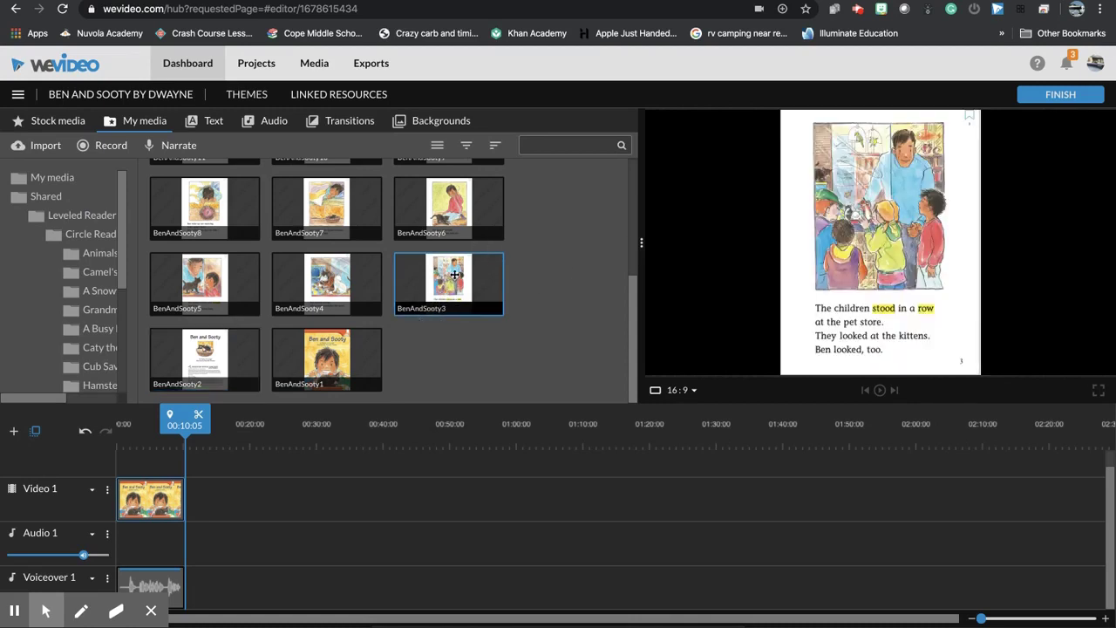
# Add BenAndSooty3 to Video 1 at the playhead, following the cover clip.
pyautogui.moveTo(455, 275)
pyautogui.mouseDown()
pyautogui.moveTo(418, 446)
pyautogui.moveTo(206, 506)
pyautogui.mouseUp()
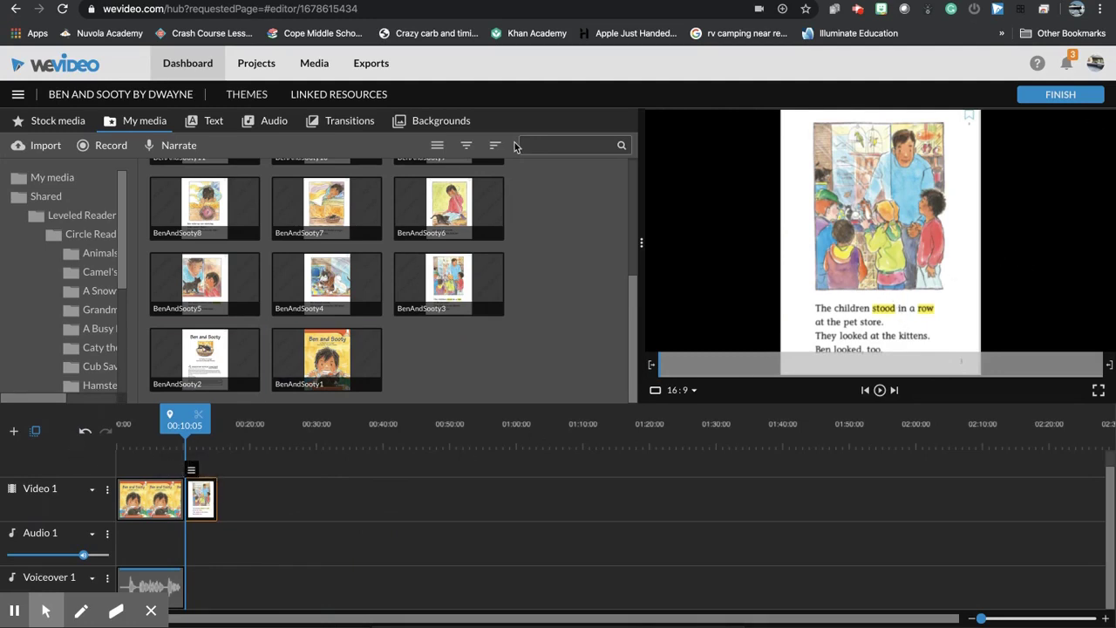
# Record about eight seconds of pet-store page narration with Preview on, and accept the take.
pyautogui.click(177, 146)
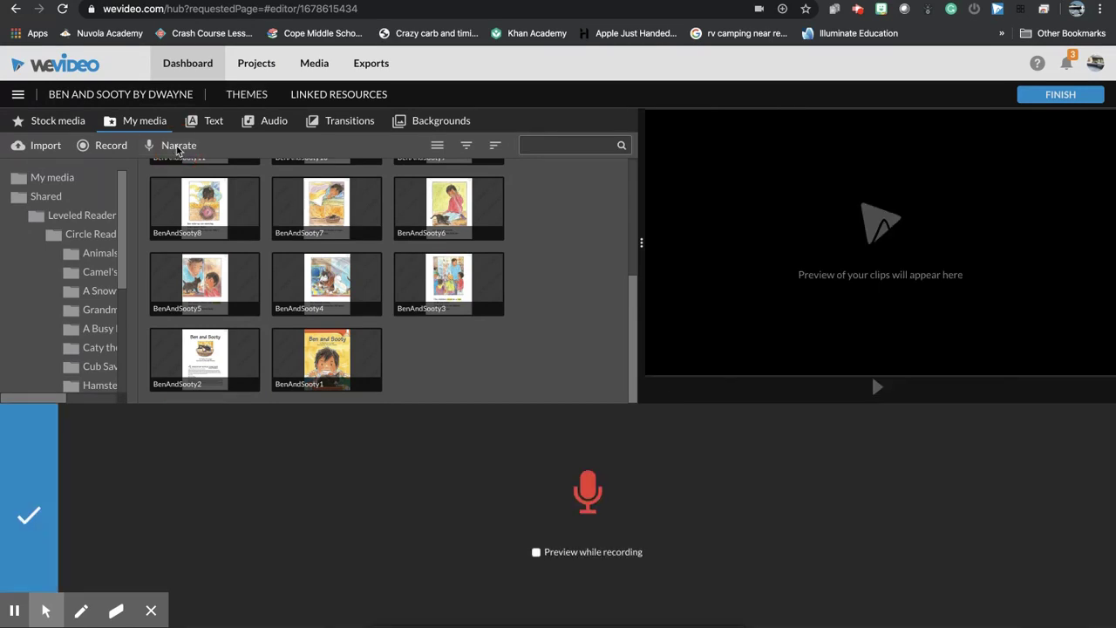
pyautogui.click(536, 553)
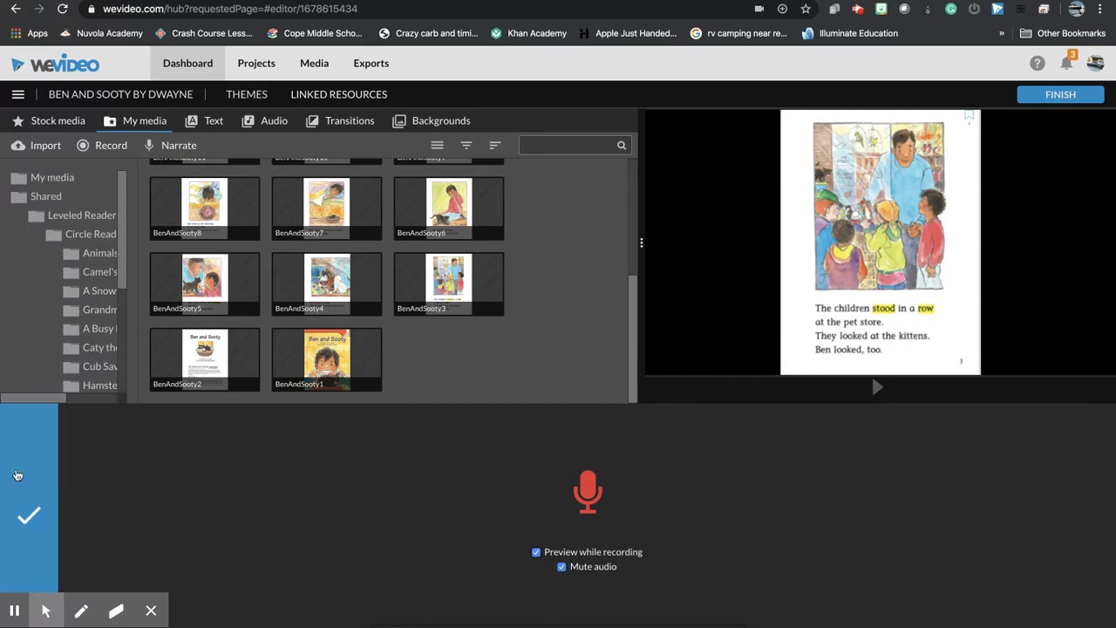
pyautogui.moveTo(28, 521); pyautogui.dragTo(288, 523)
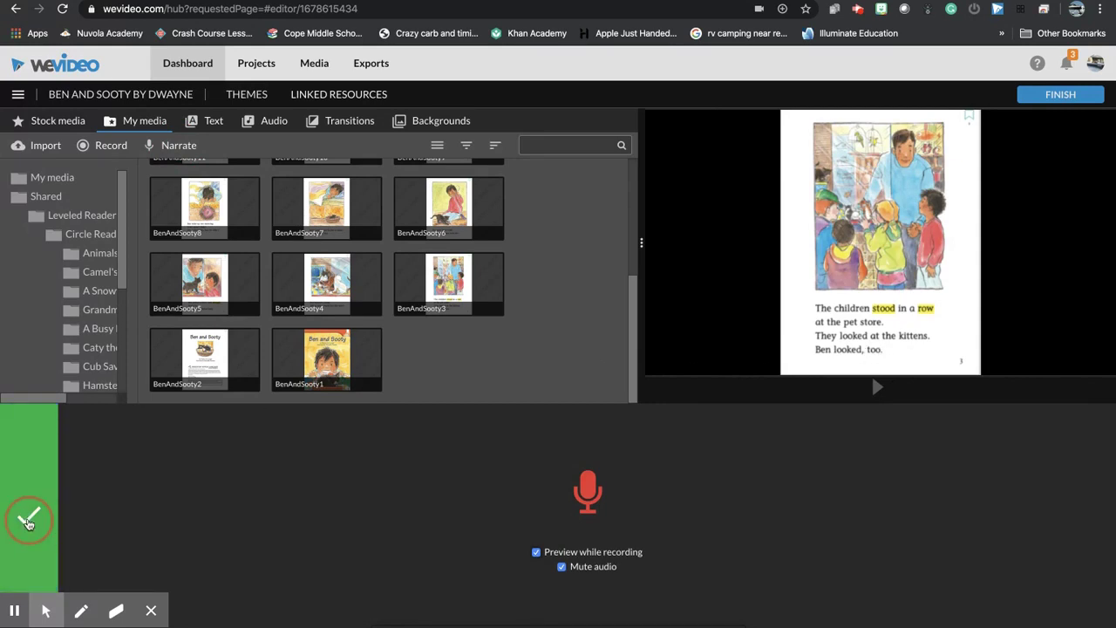
pyautogui.click(586, 497)
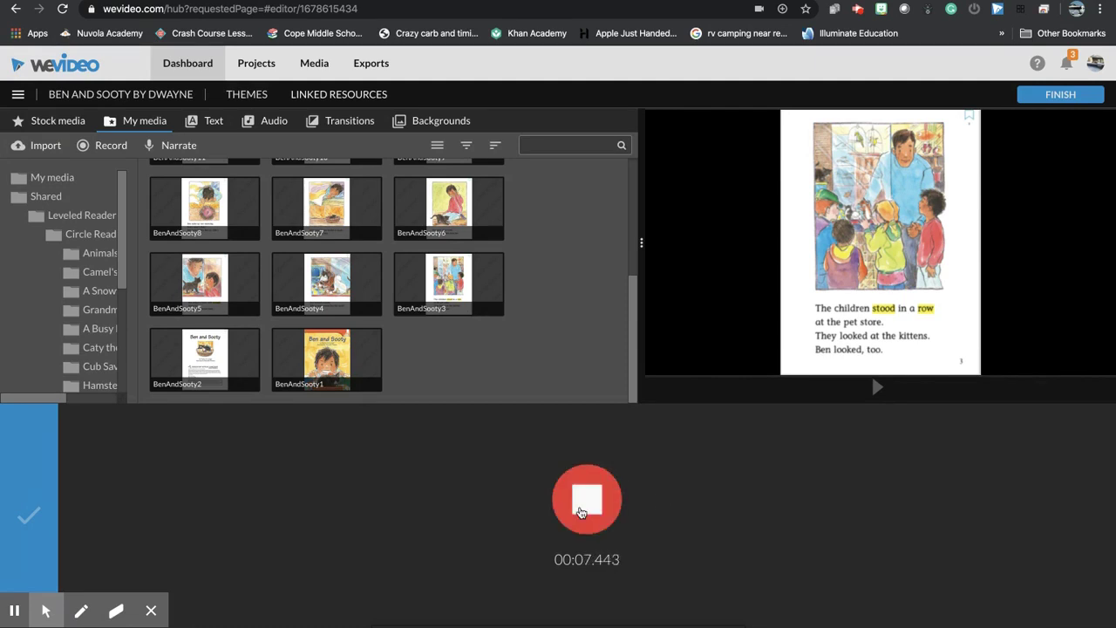
pyautogui.click(582, 510)
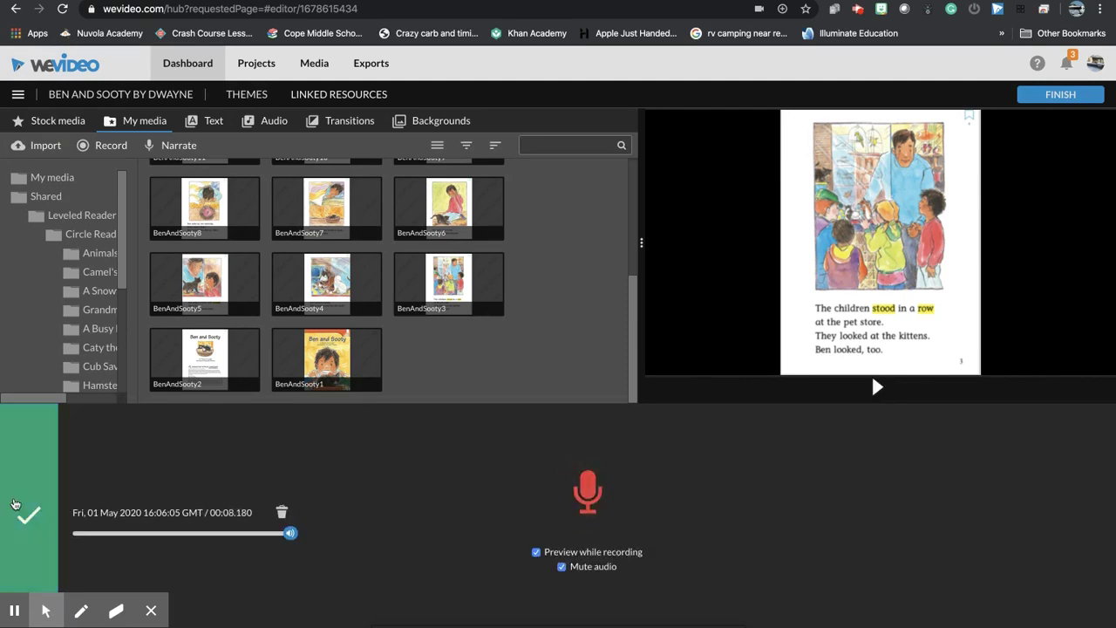
pyautogui.click(20, 522)
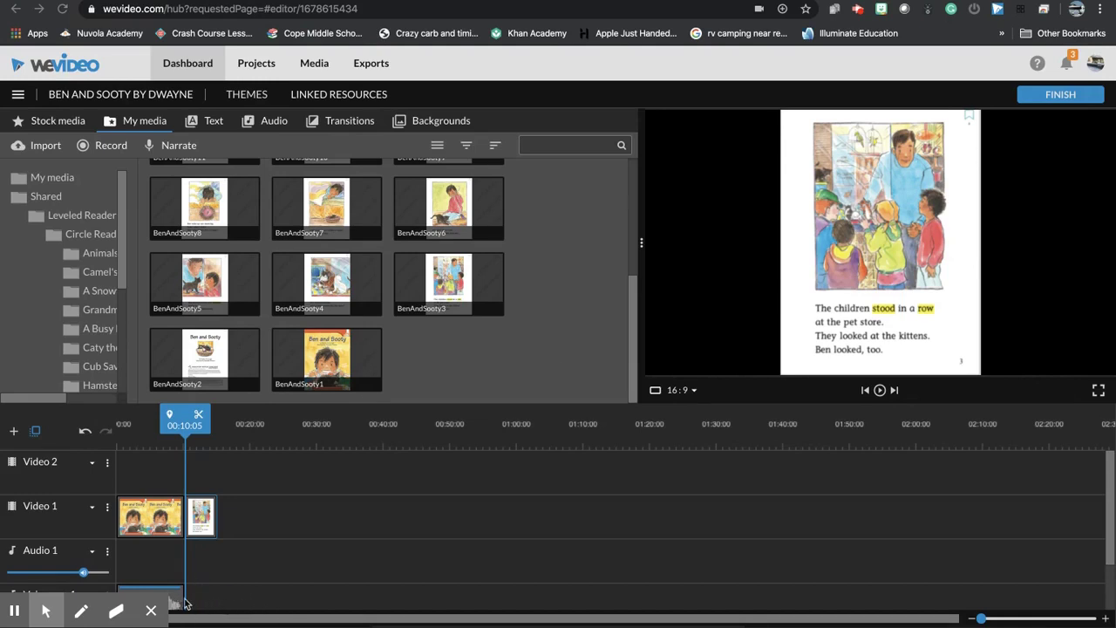
# Move the Voiceover 2 narration onto Voiceover 1, right after the first narration clip.
pyautogui.click(1111, 478)
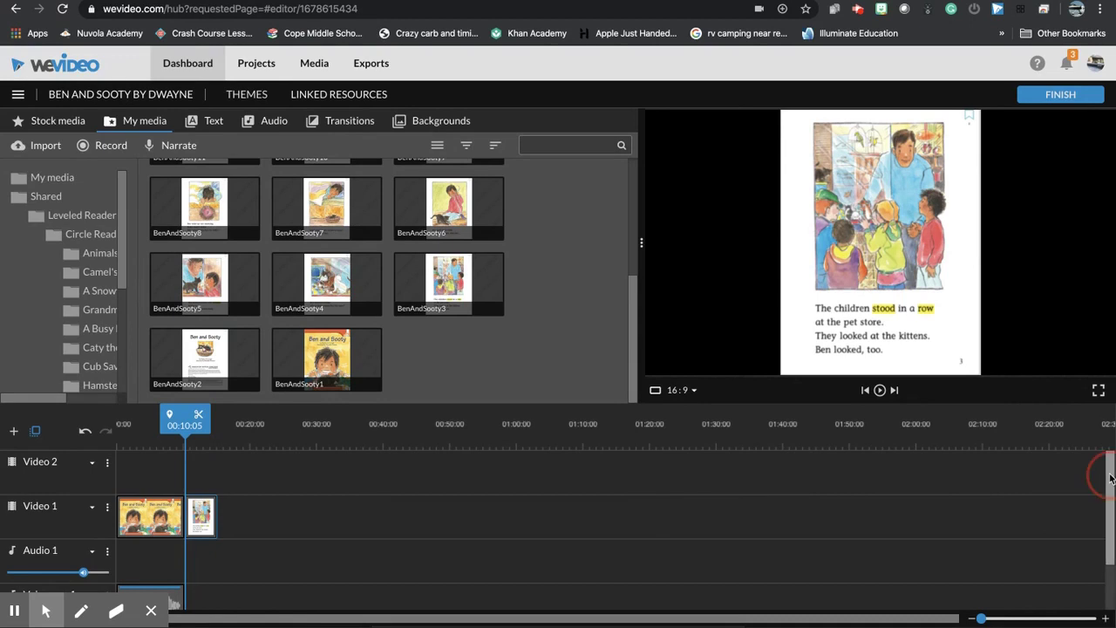
pyautogui.moveTo(1111, 478); pyautogui.dragTo(1111, 521)
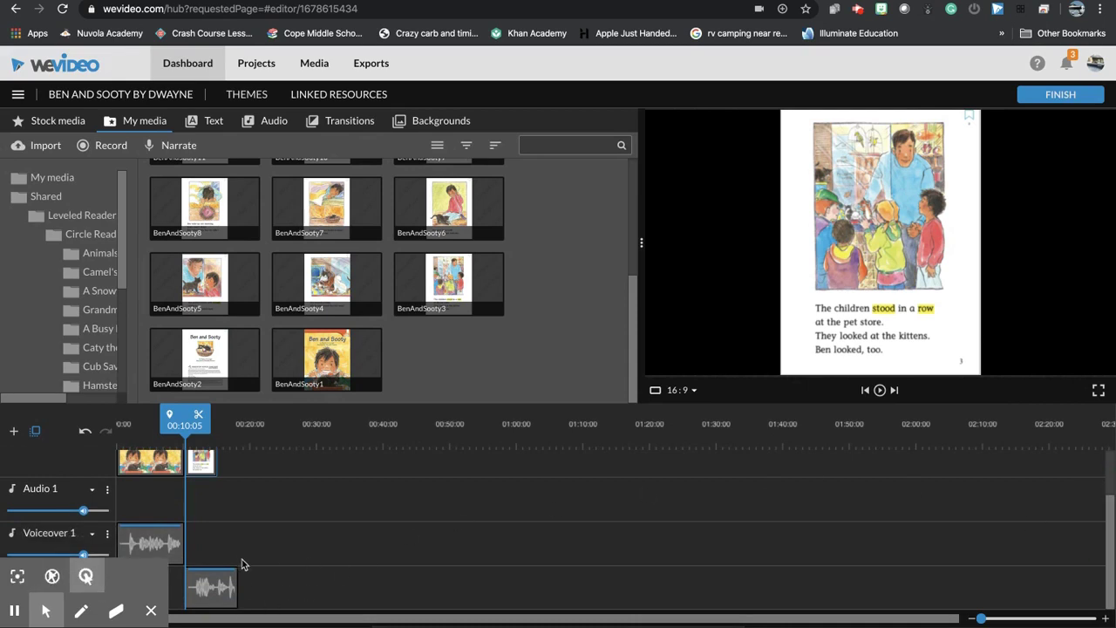
pyautogui.click(218, 592)
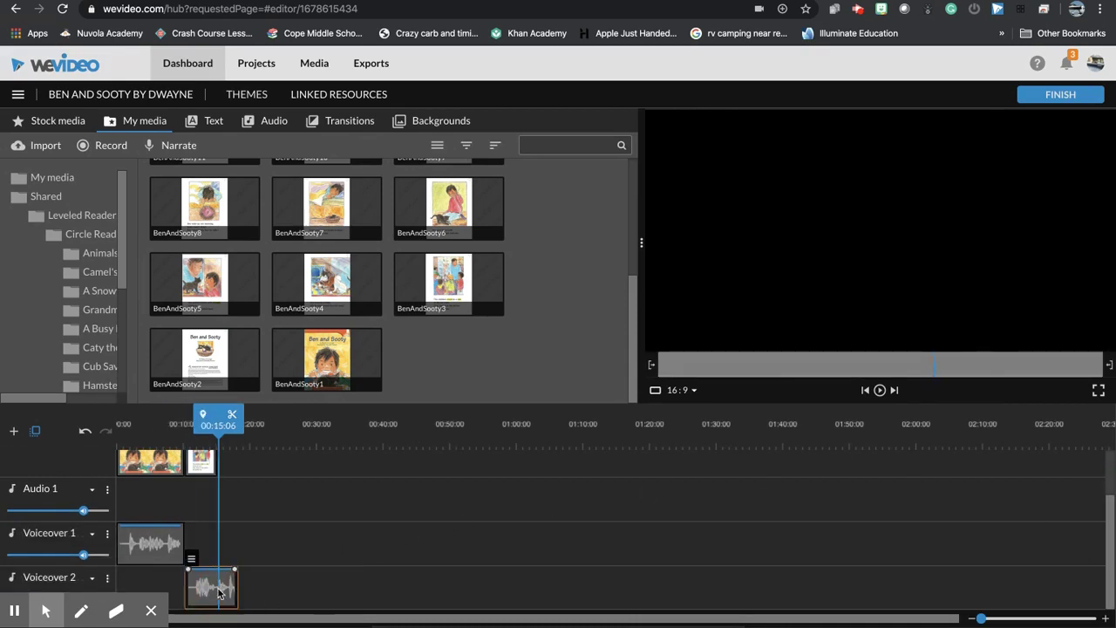
pyautogui.moveTo(199, 594)
pyautogui.mouseDown()
pyautogui.moveTo(203, 560)
pyautogui.moveTo(193, 569)
pyautogui.mouseUp()
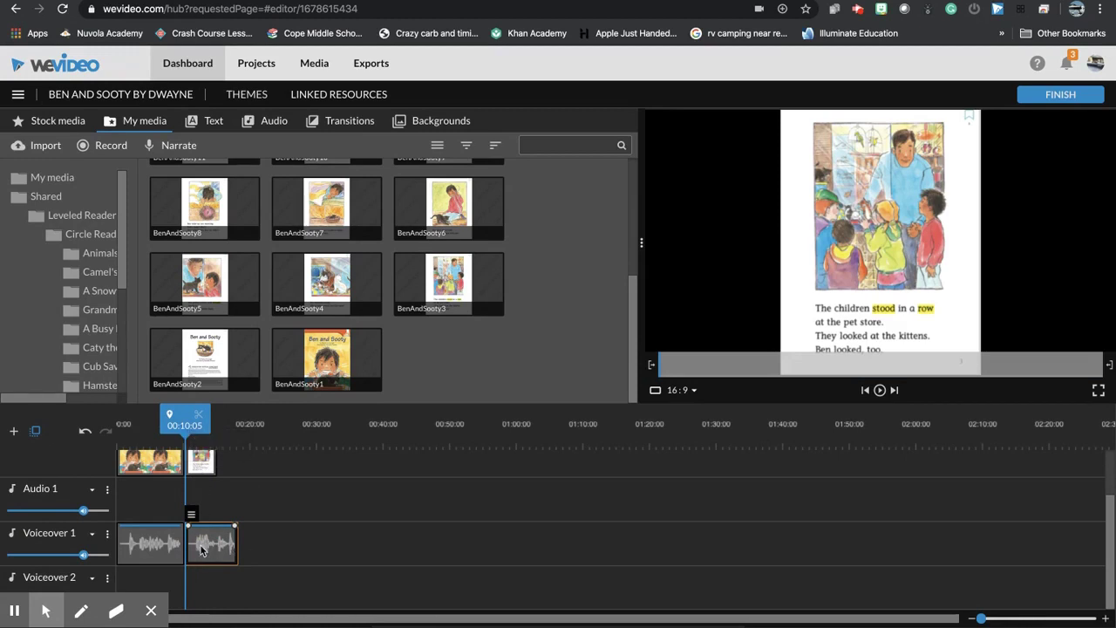
# Stretch the pet-store page clip to about eighteen seconds to match its narration, then play it back.
pyautogui.click(198, 468)
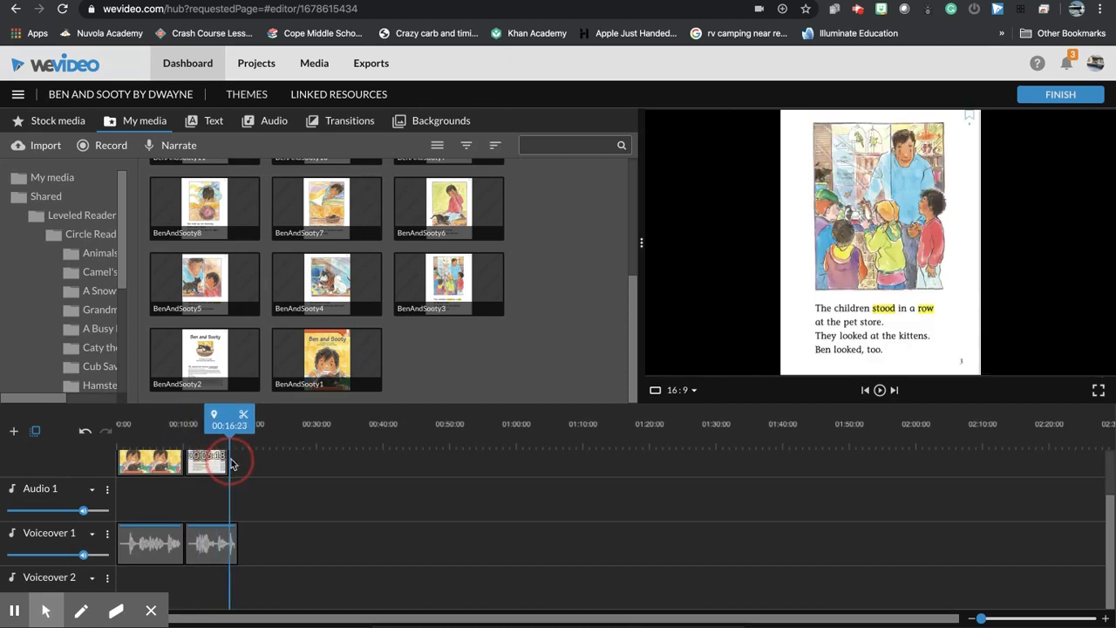
pyautogui.moveTo(216, 460); pyautogui.dragTo(238, 460)
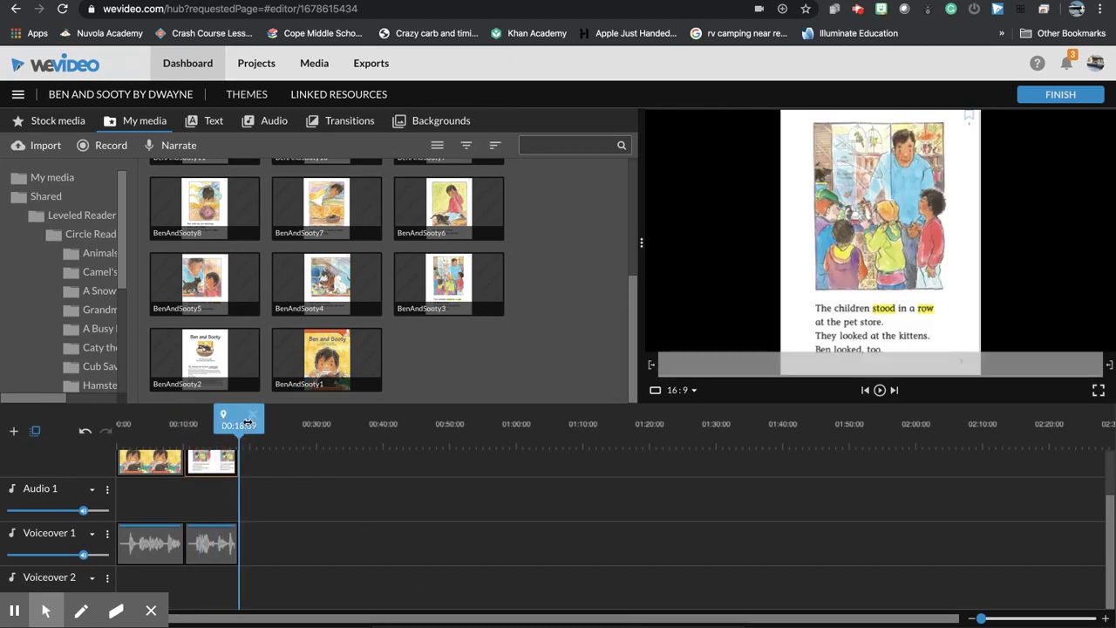
pyautogui.moveTo(237, 418); pyautogui.dragTo(194, 423)
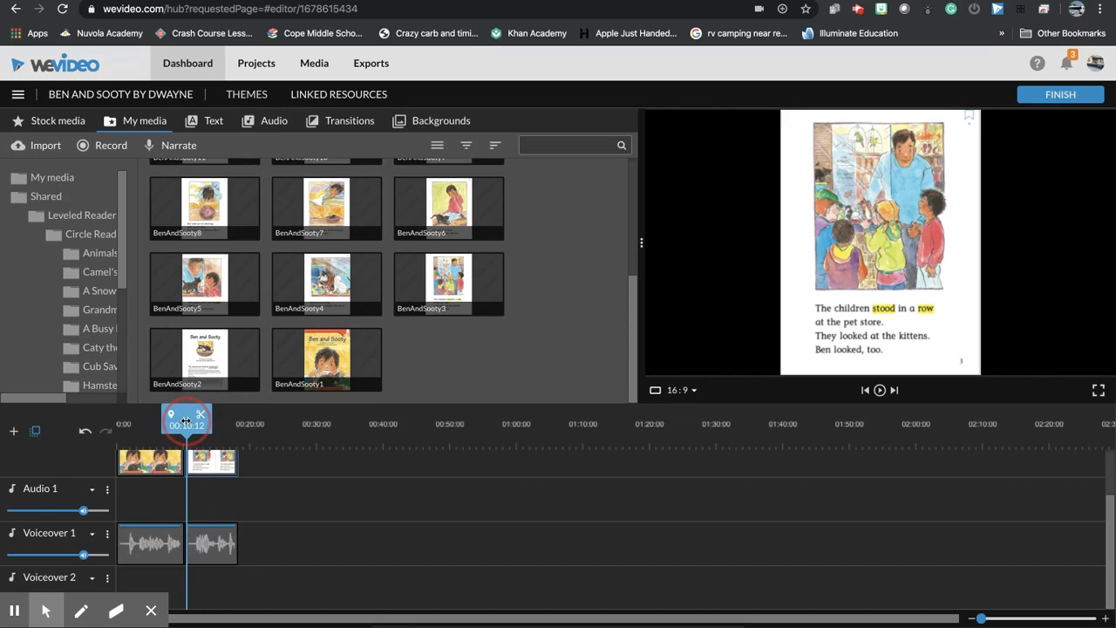
pyautogui.press('space')
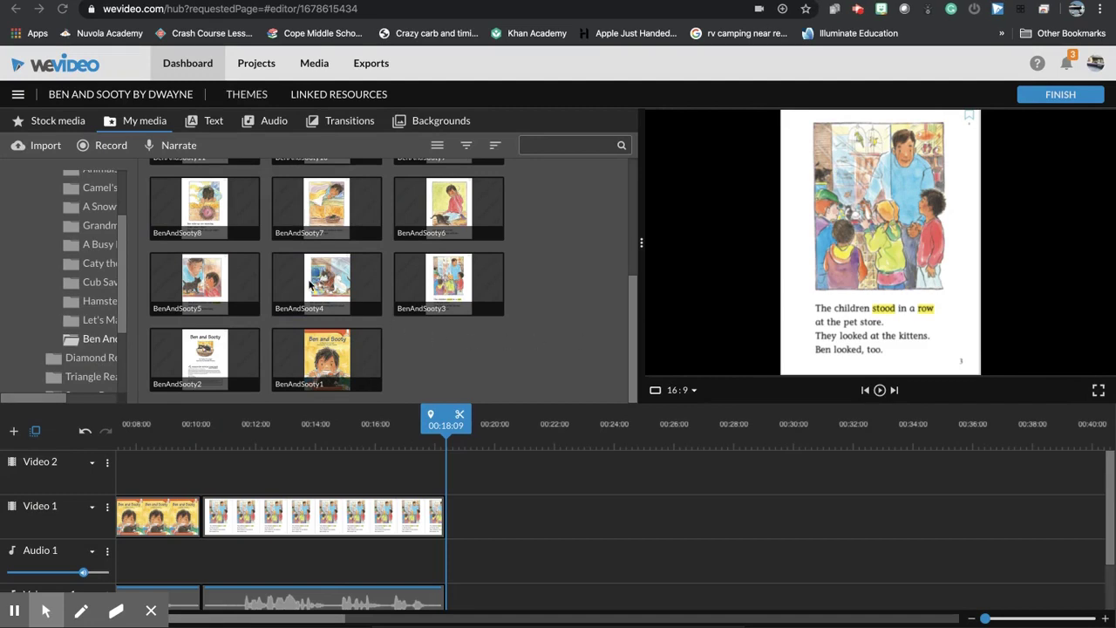
pyautogui.moveTo(313, 278); pyautogui.dragTo(468, 501)
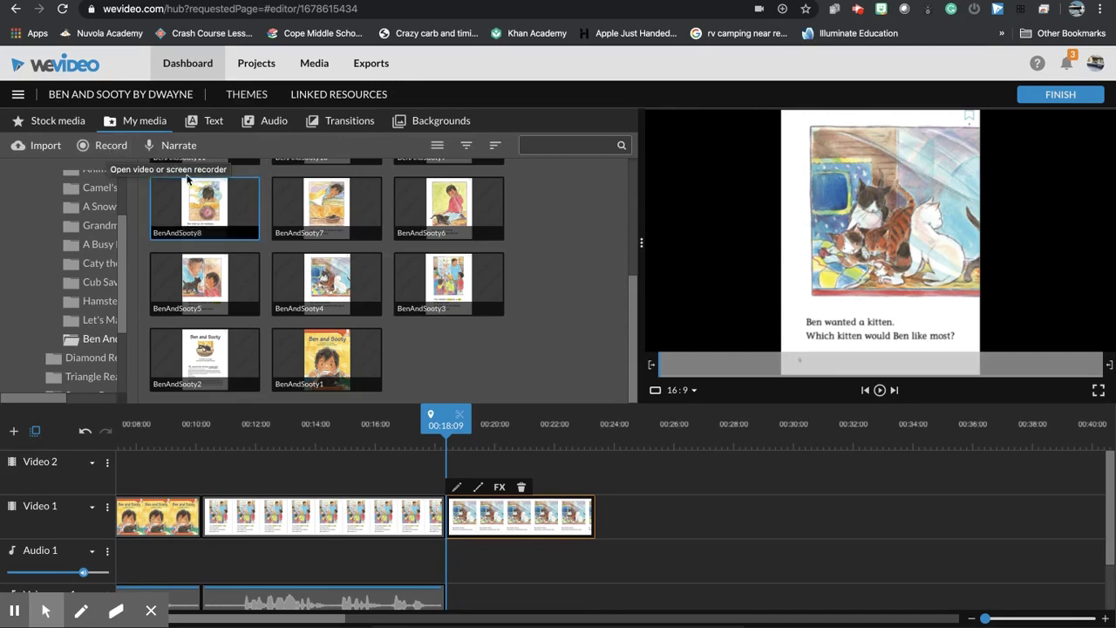
pyautogui.click(109, 154)
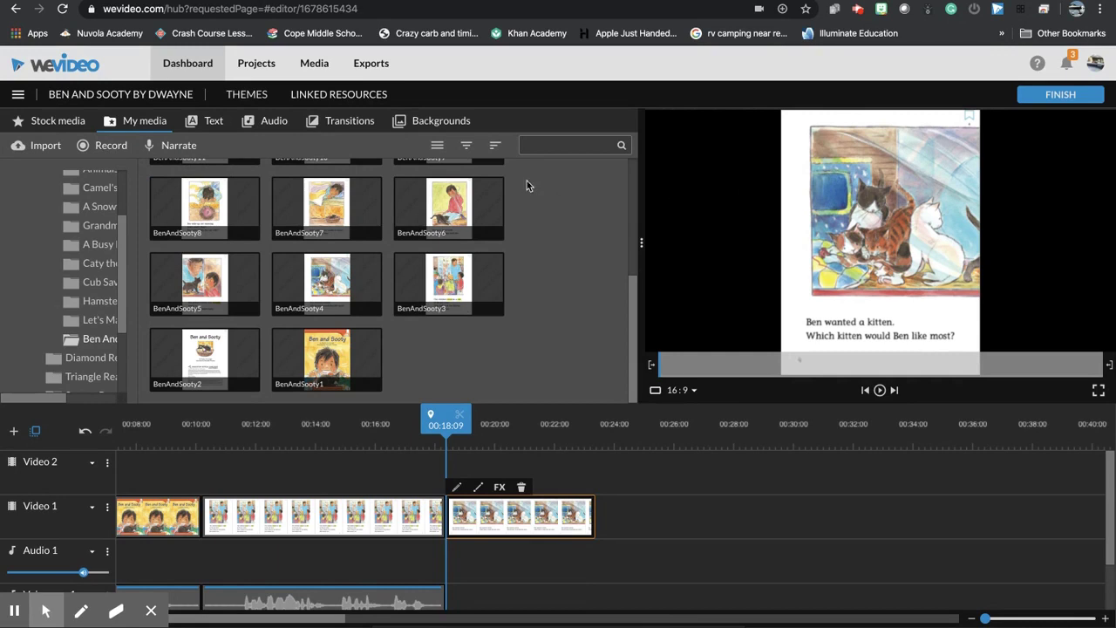
# Record a short webcam take of the reader and save it to the video track after the kitten page.
pyautogui.click(99, 150)
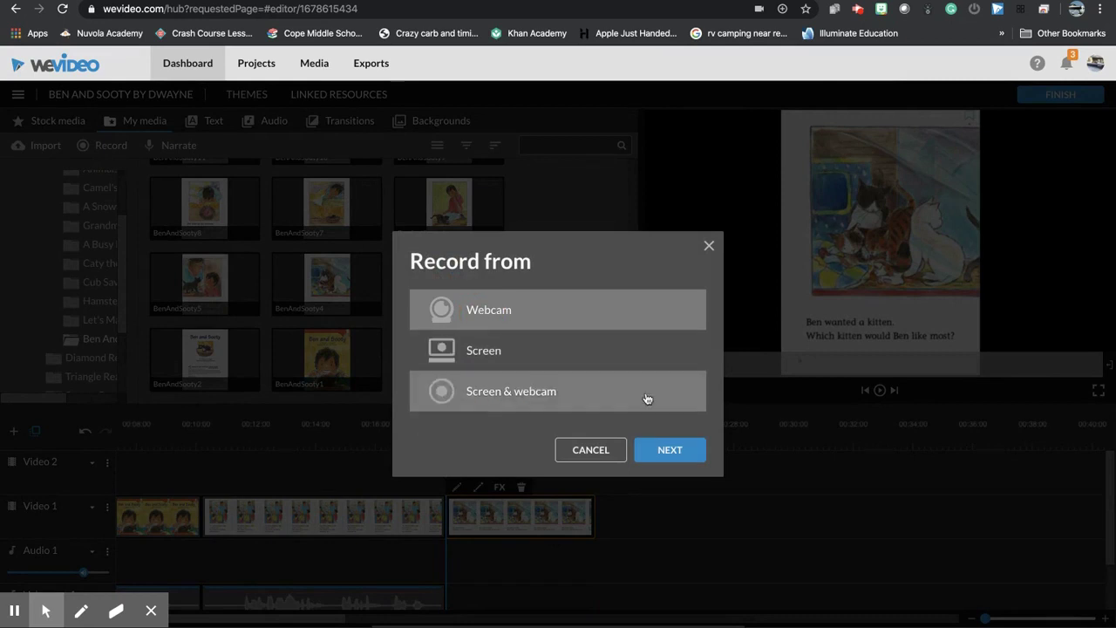
pyautogui.click(671, 451)
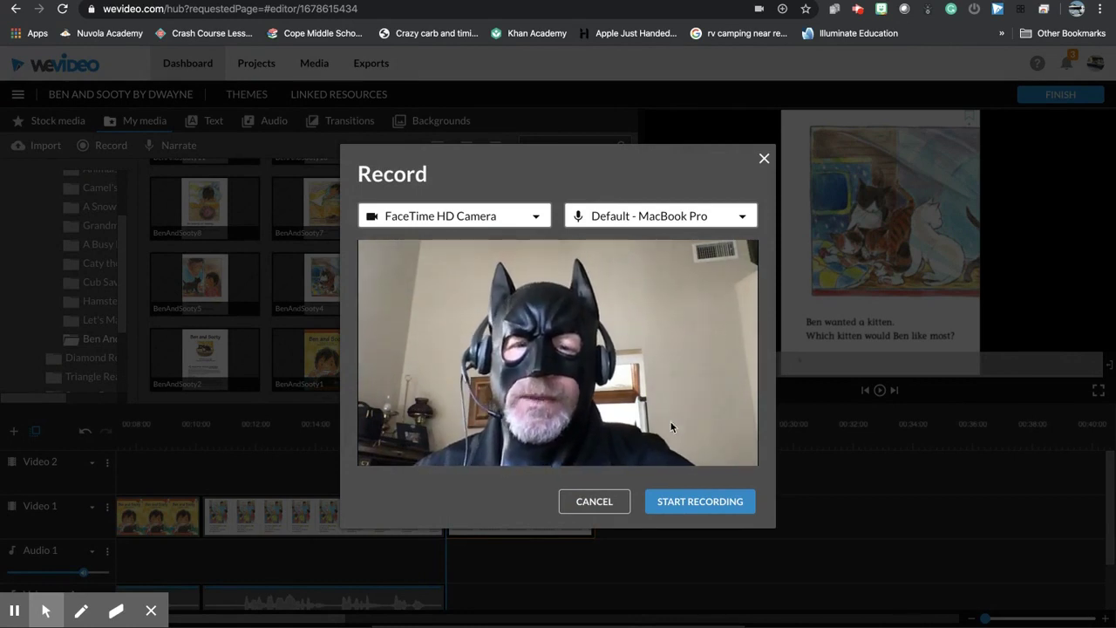
pyautogui.click(693, 505)
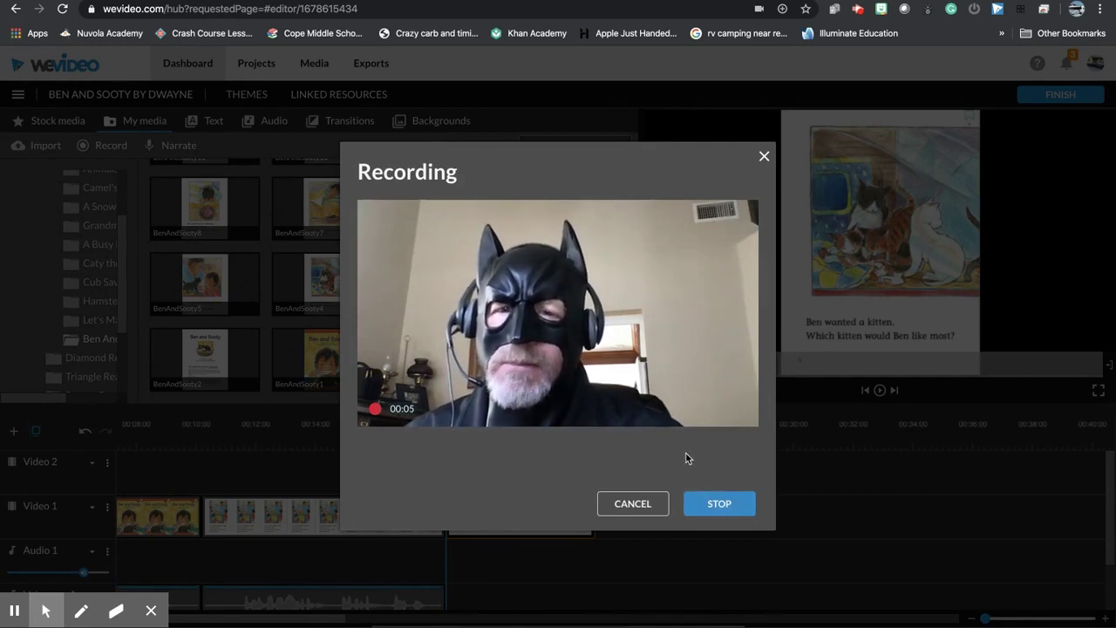
pyautogui.click(715, 503)
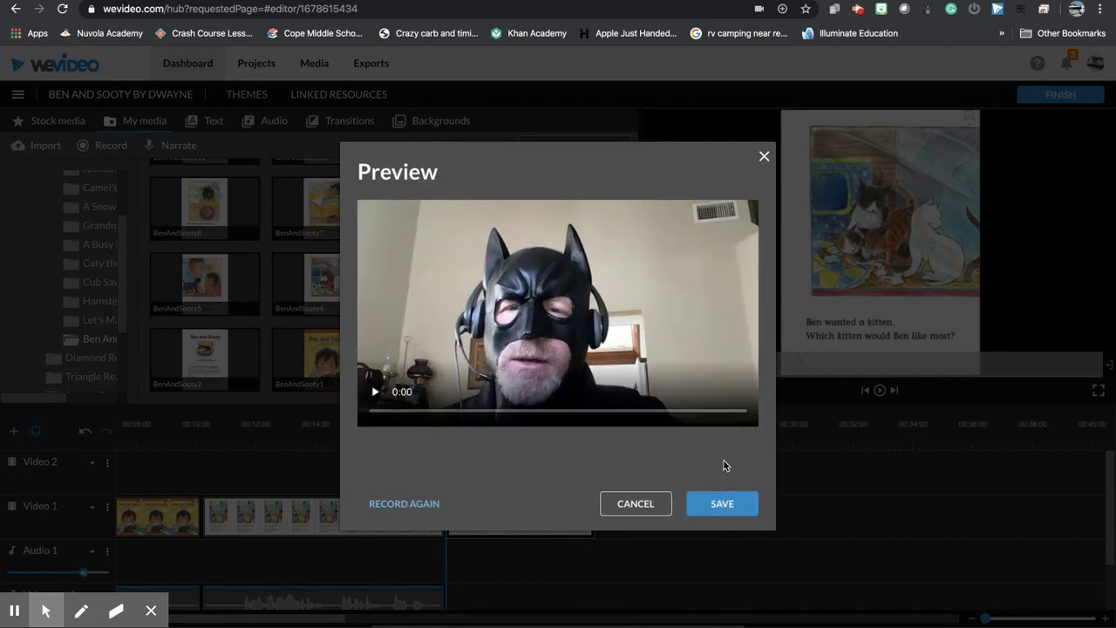
pyautogui.click(720, 507)
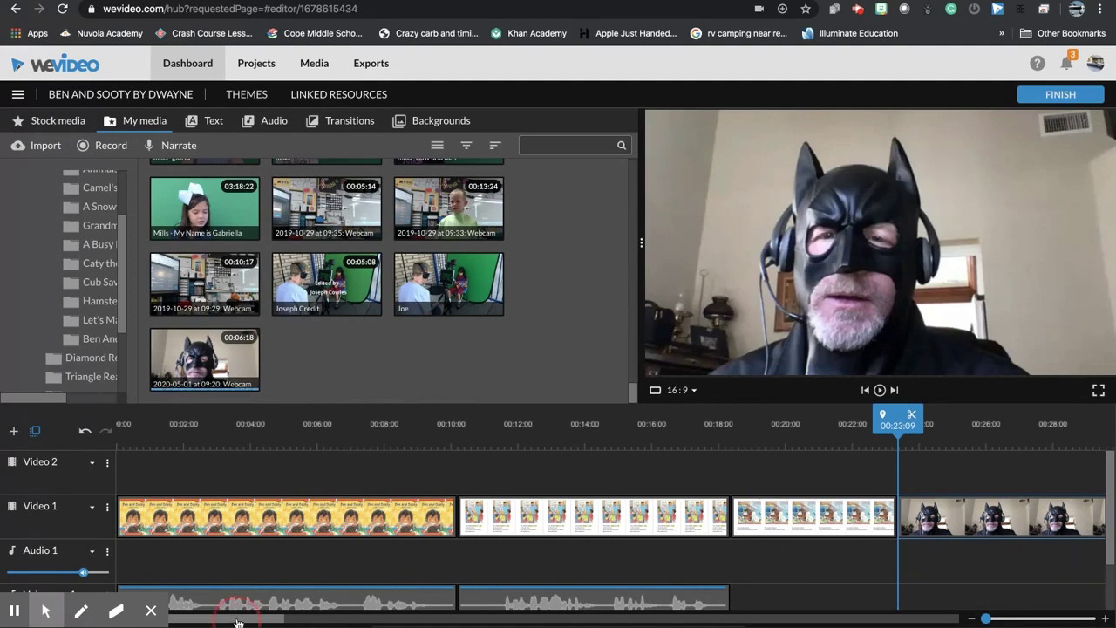
# Move the webcam clip to Video 2 at about 00:18, above the kitten page, and play it back.
pyautogui.moveTo(238, 625); pyautogui.dragTo(272, 622)
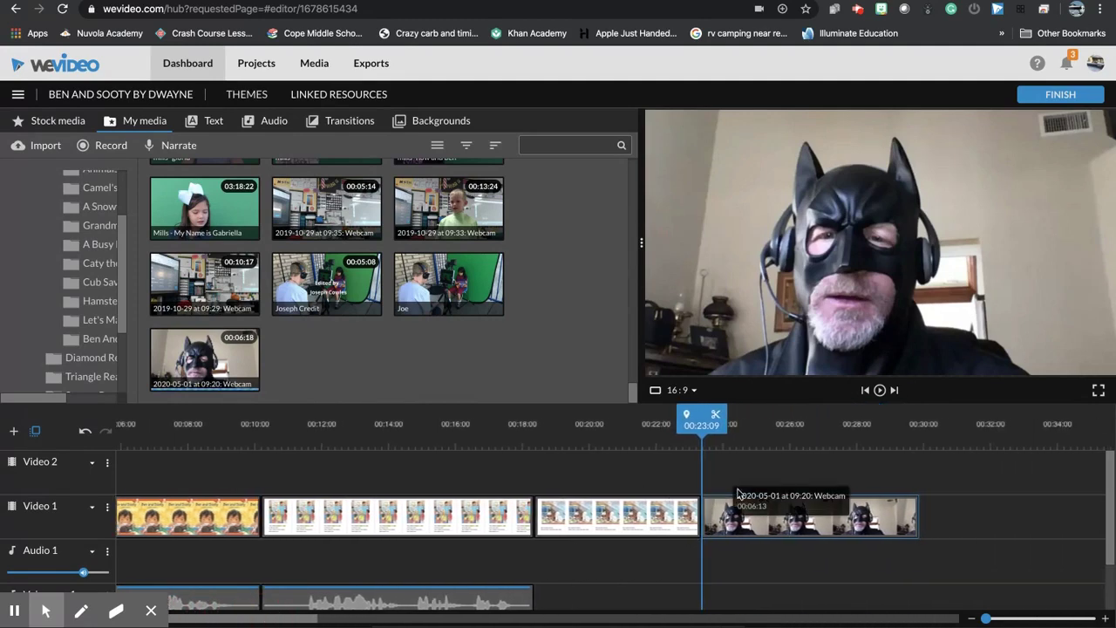
pyautogui.click(781, 425)
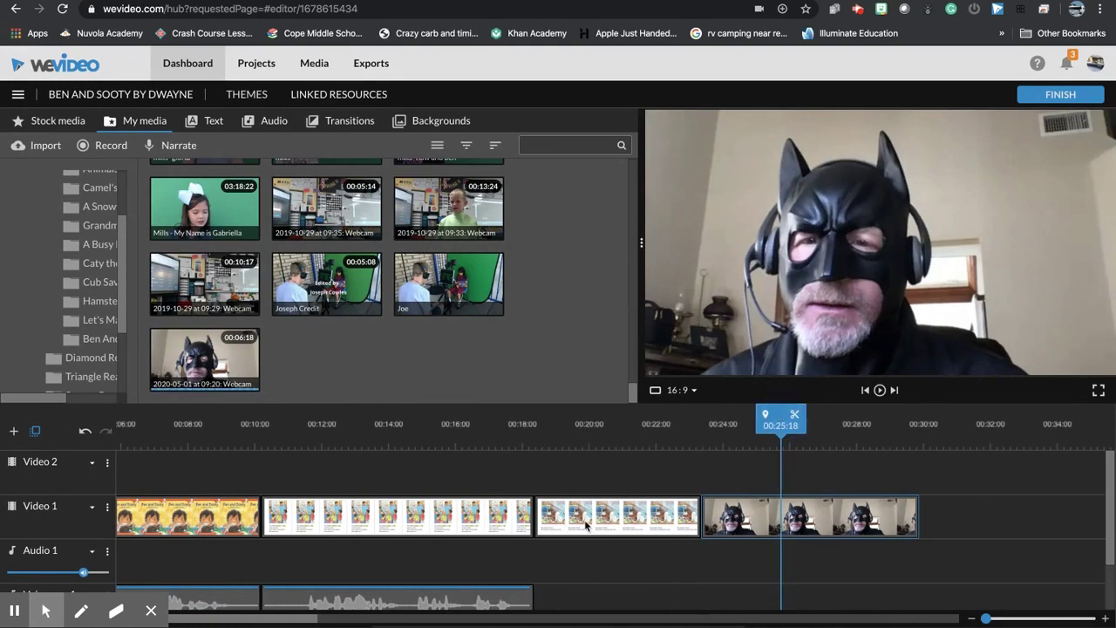
pyautogui.click(756, 516)
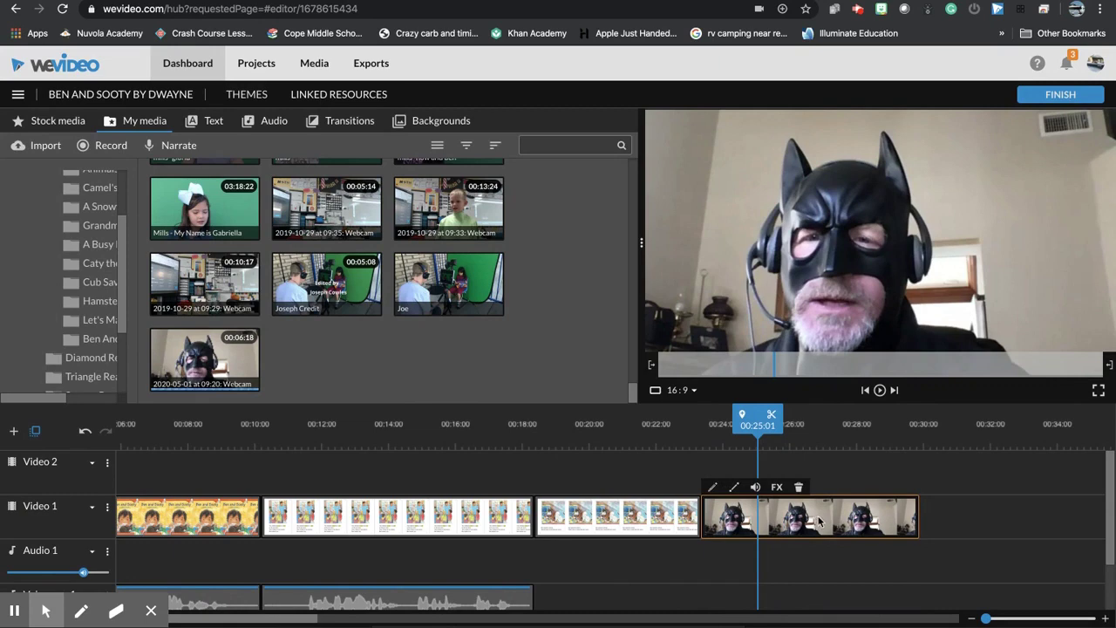
pyautogui.moveTo(801, 521)
pyautogui.mouseDown()
pyautogui.moveTo(800, 481)
pyautogui.moveTo(625, 482)
pyautogui.mouseUp()
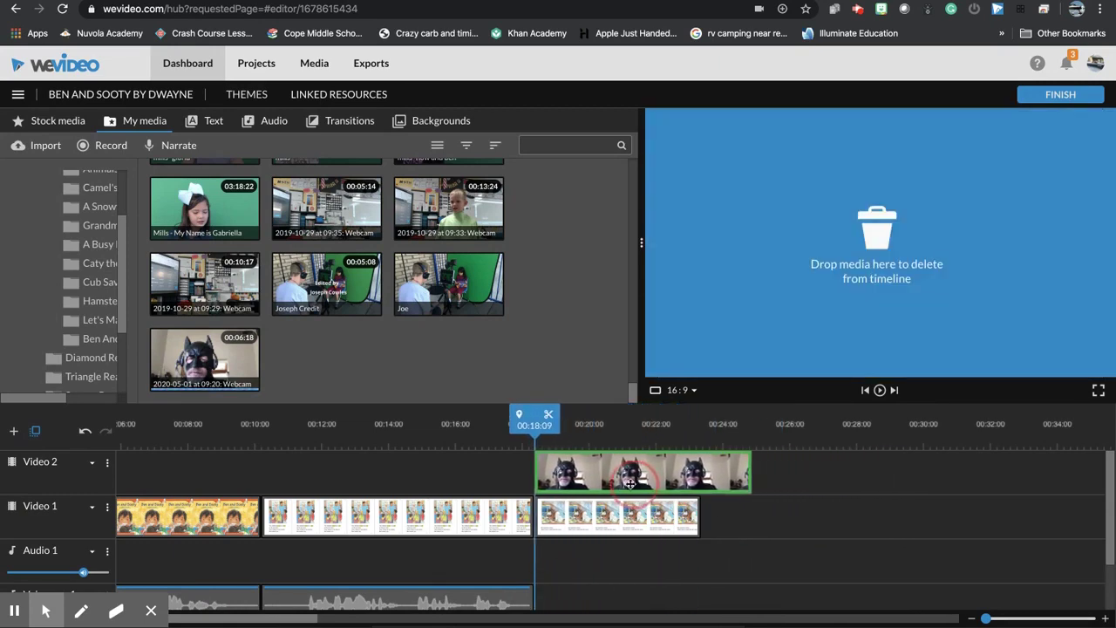
pyautogui.moveTo(625, 482); pyautogui.dragTo(634, 482)
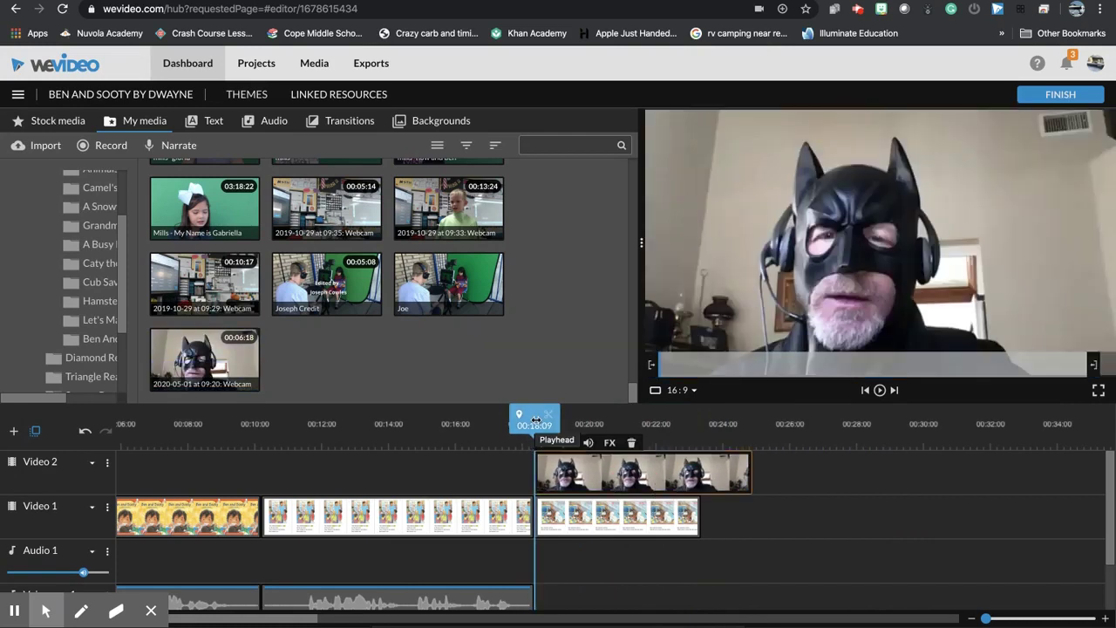
pyautogui.press('space')
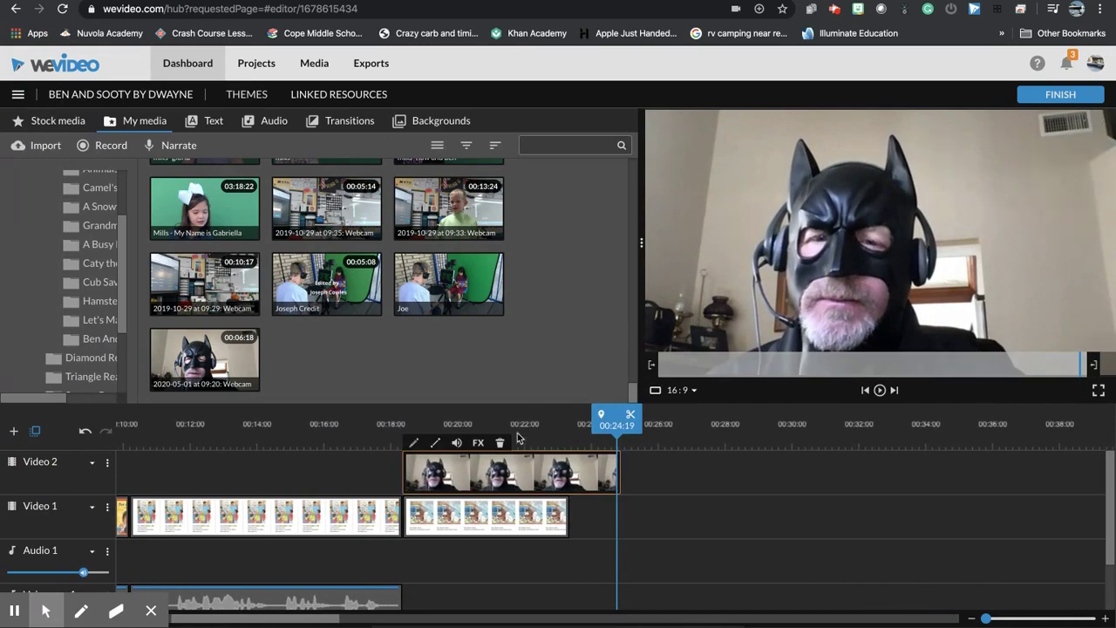
# Scale the webcam clip to about 0.34 as a top-left corner inset and save the changes.
pyautogui.click(502, 495)
pyautogui.click(540, 472)
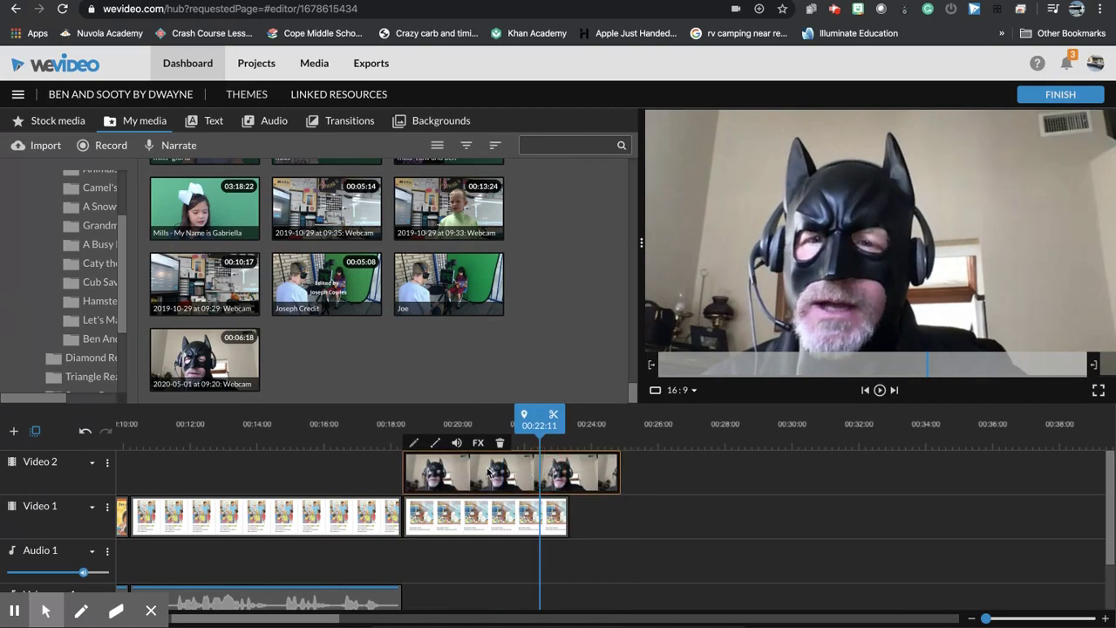
pyautogui.doubleClick(474, 472)
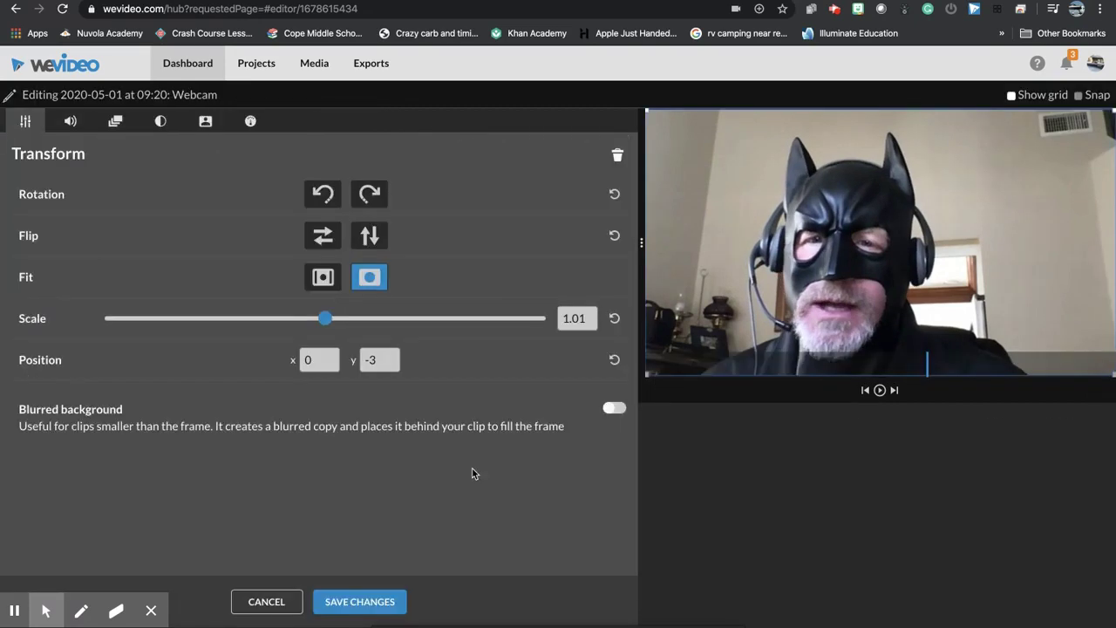
pyautogui.moveTo(326, 322); pyautogui.dragTo(187, 320)
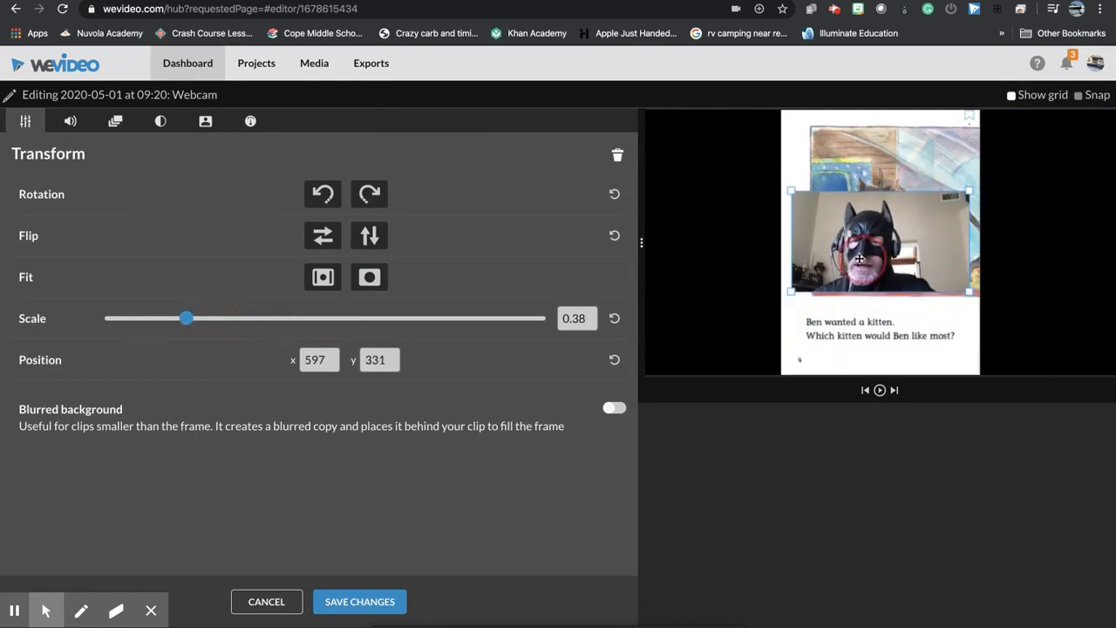
pyautogui.moveTo(859, 259); pyautogui.dragTo(723, 189)
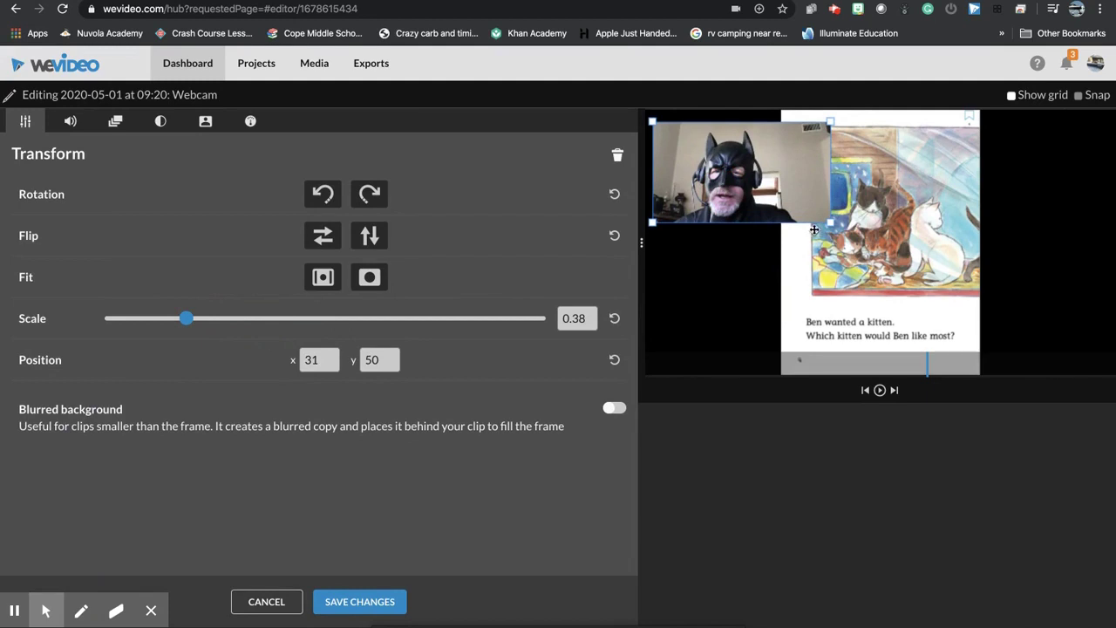
pyautogui.moveTo(829, 225)
pyautogui.mouseDown()
pyautogui.moveTo(724, 185)
pyautogui.moveTo(799, 203)
pyautogui.mouseUp()
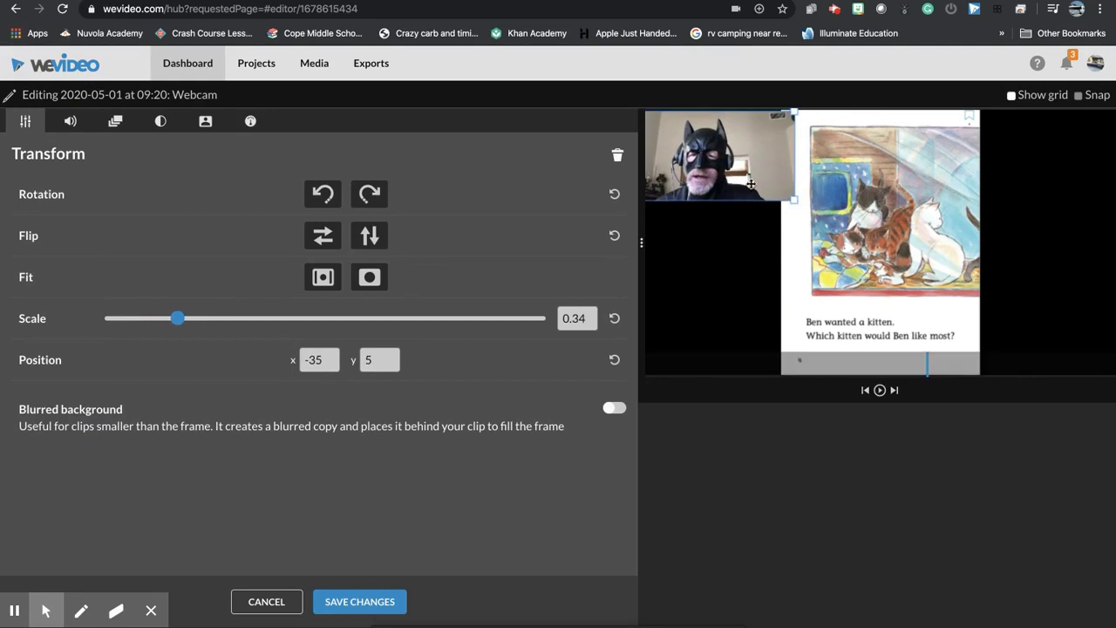
pyautogui.moveTo(740, 173); pyautogui.dragTo(743, 179)
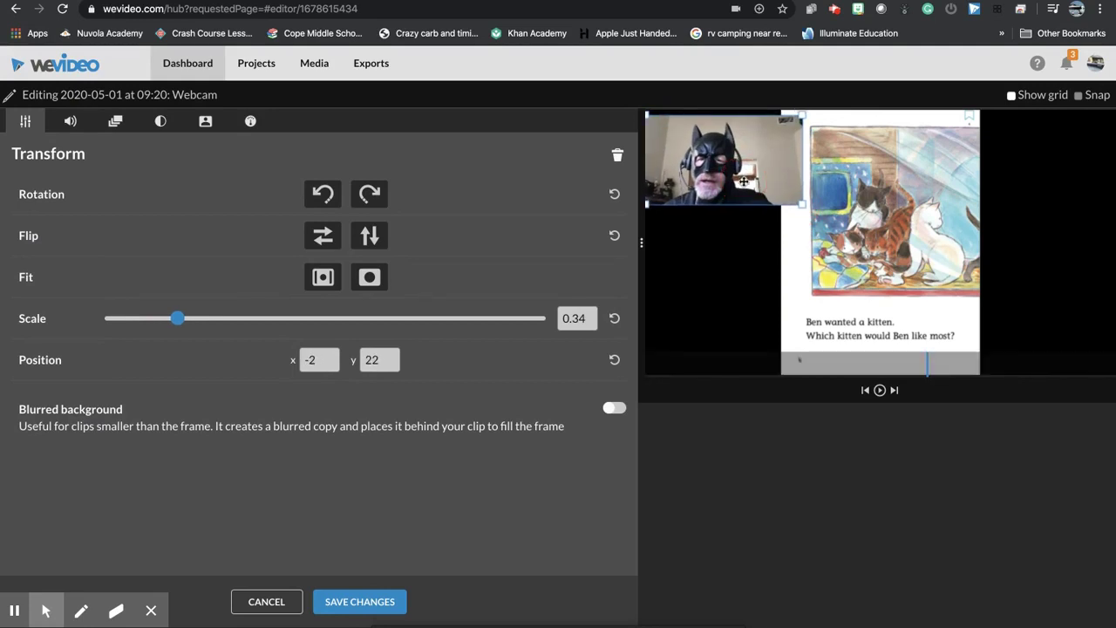
pyautogui.click(353, 602)
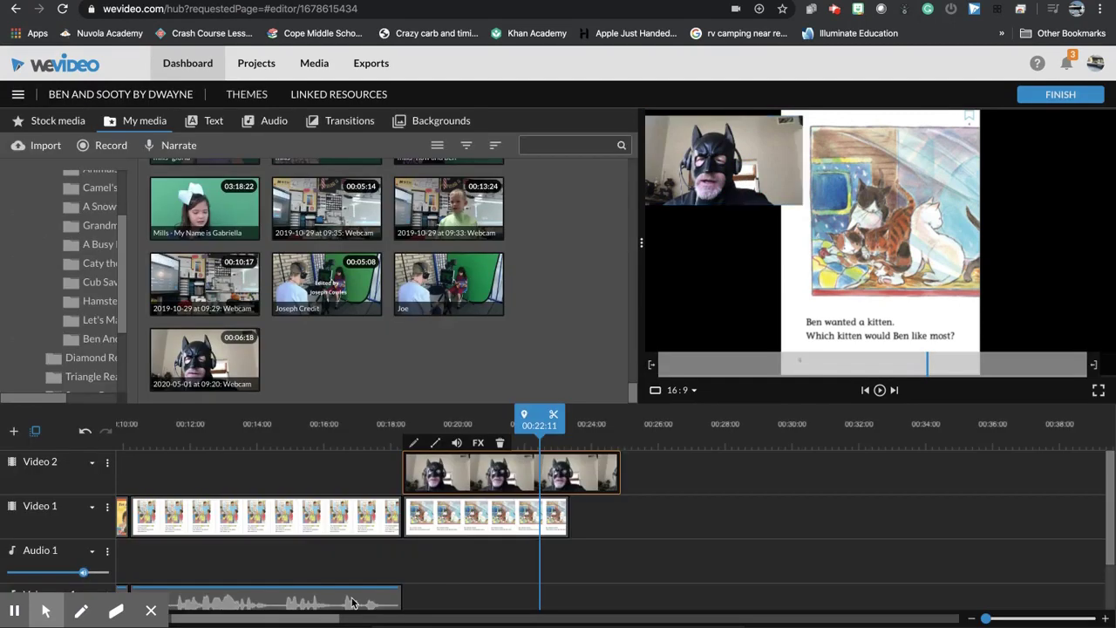
# Extend the BenAndSooty4 page to the webcam clip's end, about 24 seconds, and play from 00:18.
pyautogui.click(484, 523)
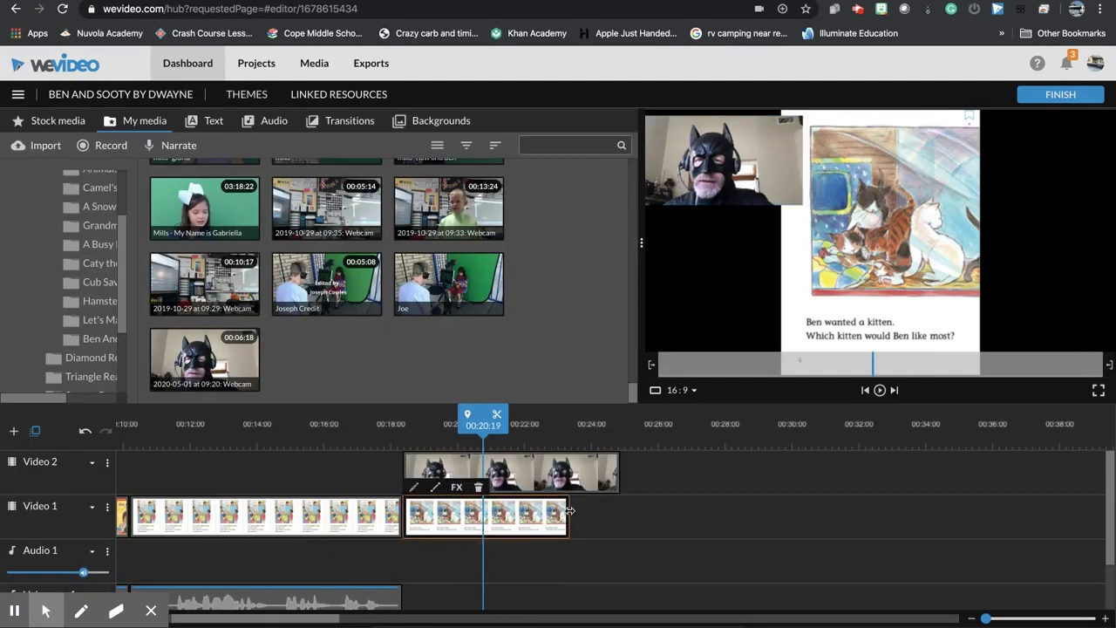
pyautogui.moveTo(567, 510); pyautogui.dragTo(576, 514)
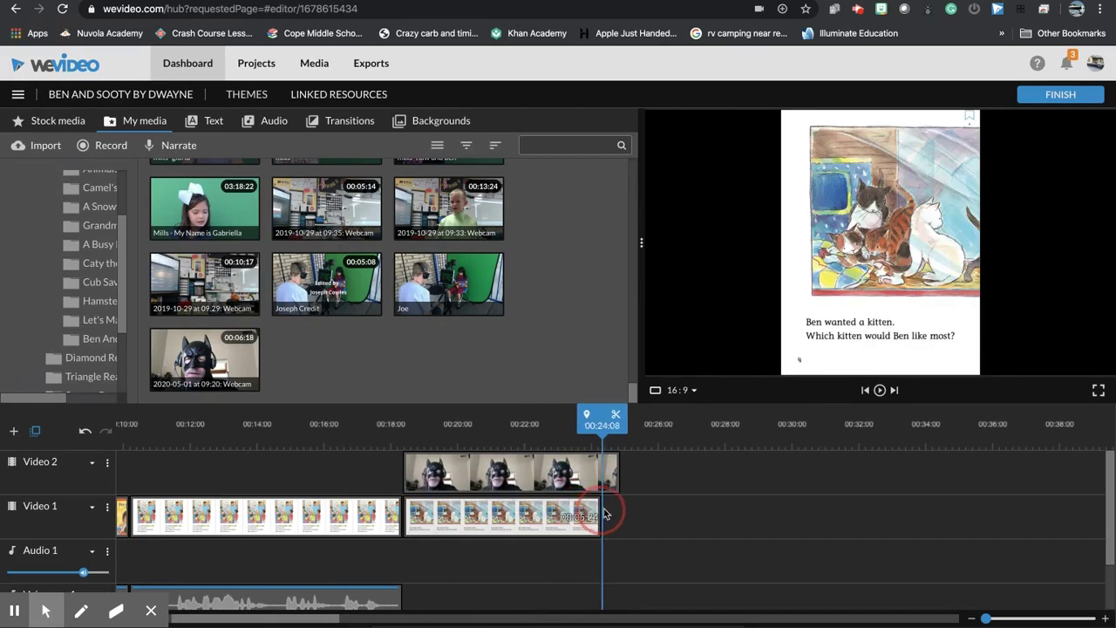
pyautogui.moveTo(606, 508); pyautogui.dragTo(619, 510)
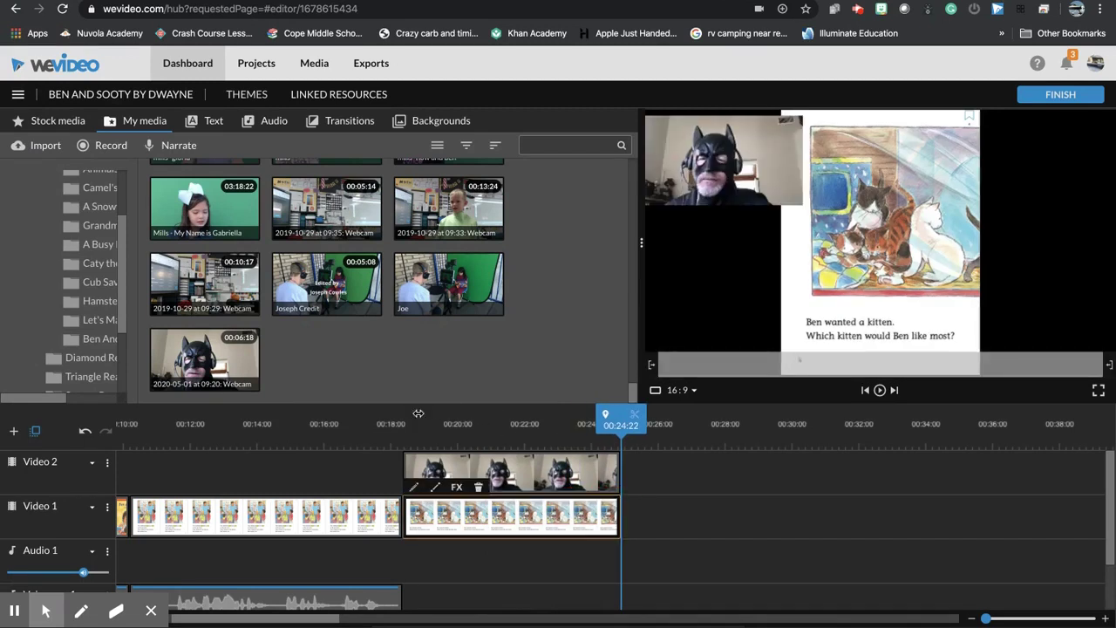
pyautogui.moveTo(418, 413); pyautogui.dragTo(404, 415)
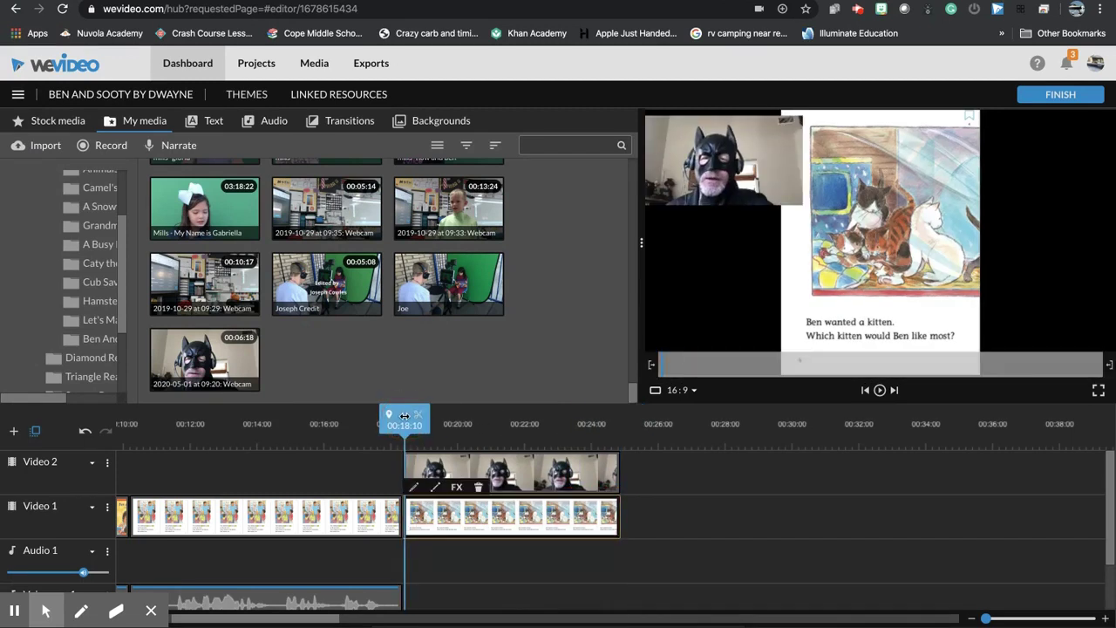
pyautogui.press('space')
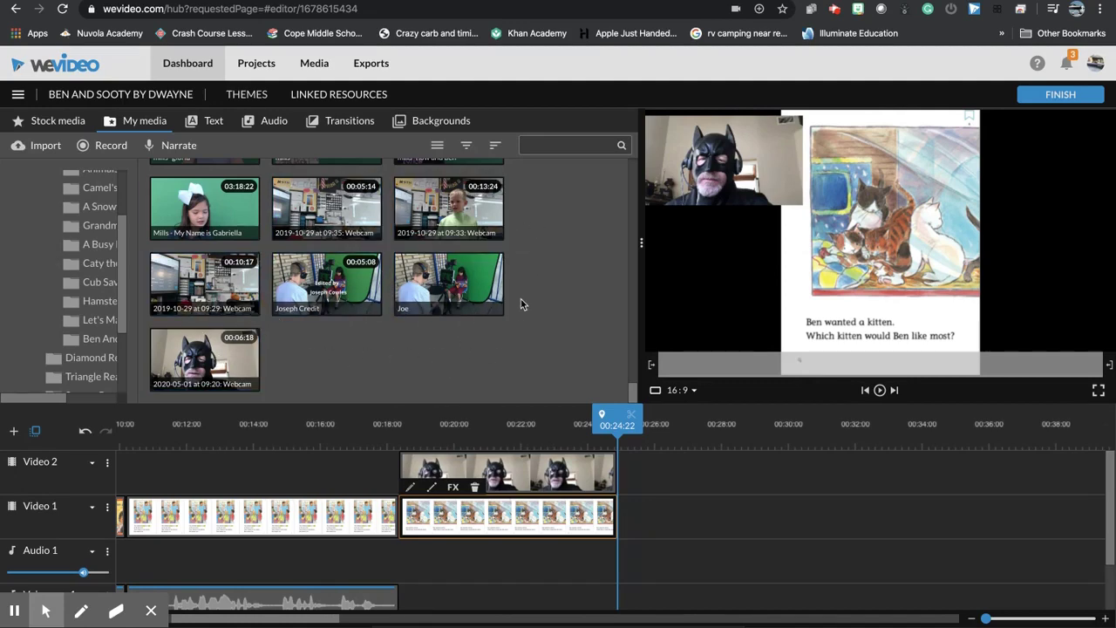
# Drag BenAndSooty5 from the Ben And Sooty folder onto Video 1 at about 24 seconds.
pyautogui.moveTo(56, 398); pyautogui.dragTo(83, 399)
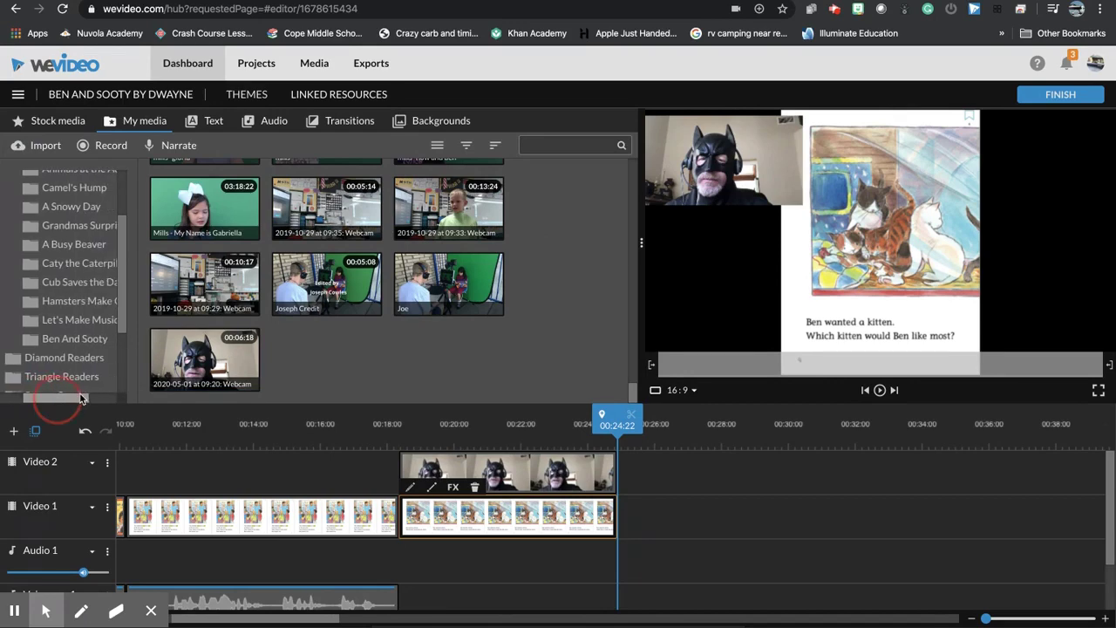
pyautogui.click(34, 343)
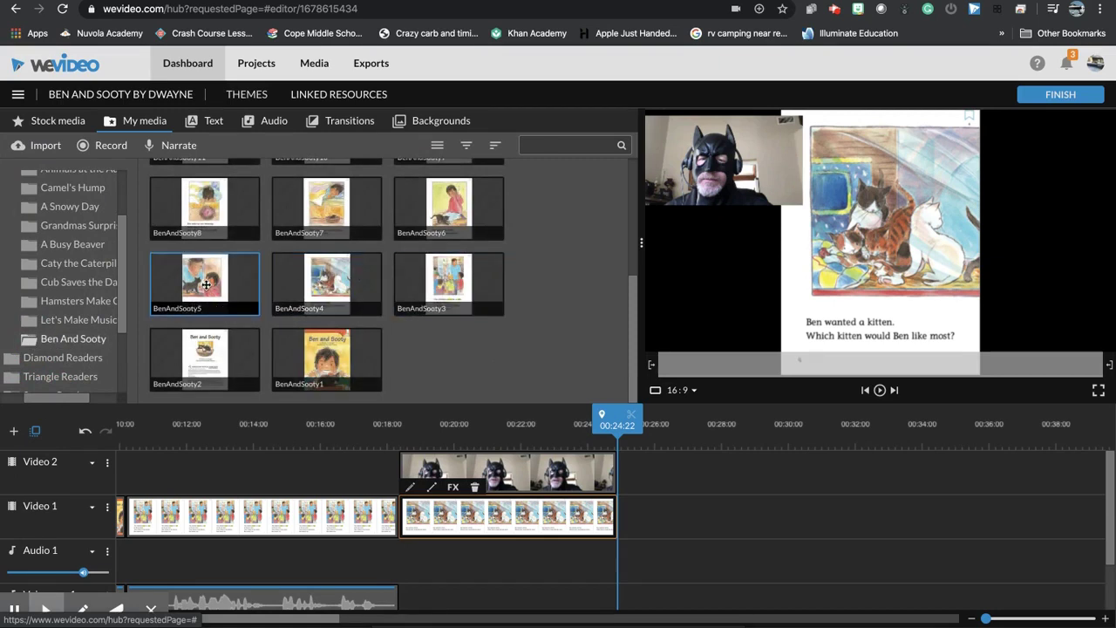
pyautogui.moveTo(206, 284)
pyautogui.mouseDown()
pyautogui.moveTo(676, 480)
pyautogui.moveTo(642, 514)
pyautogui.mouseUp()
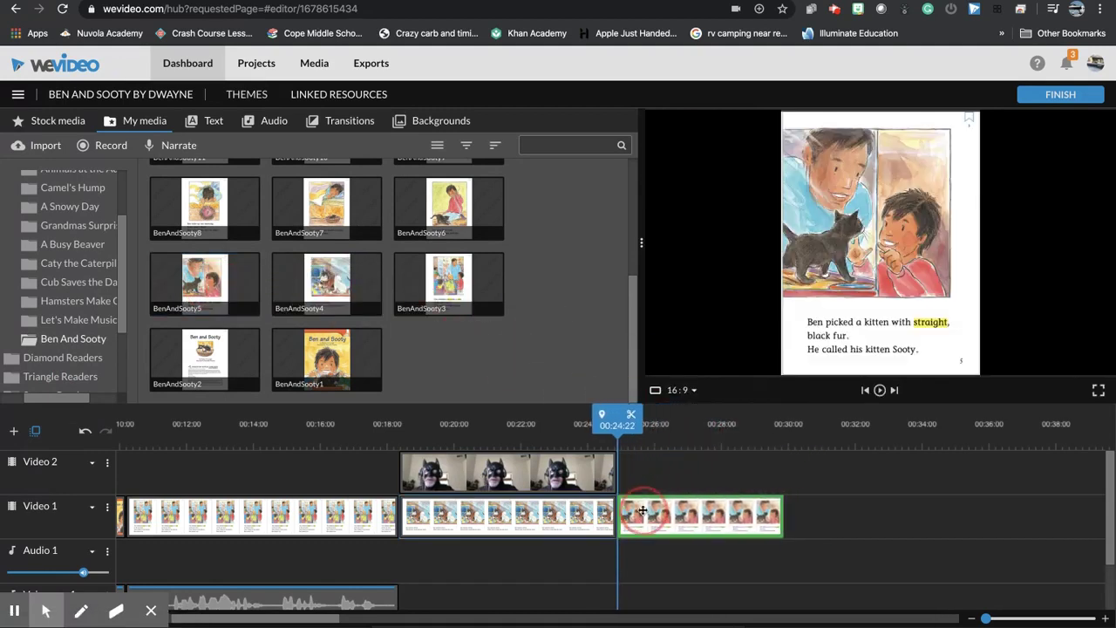